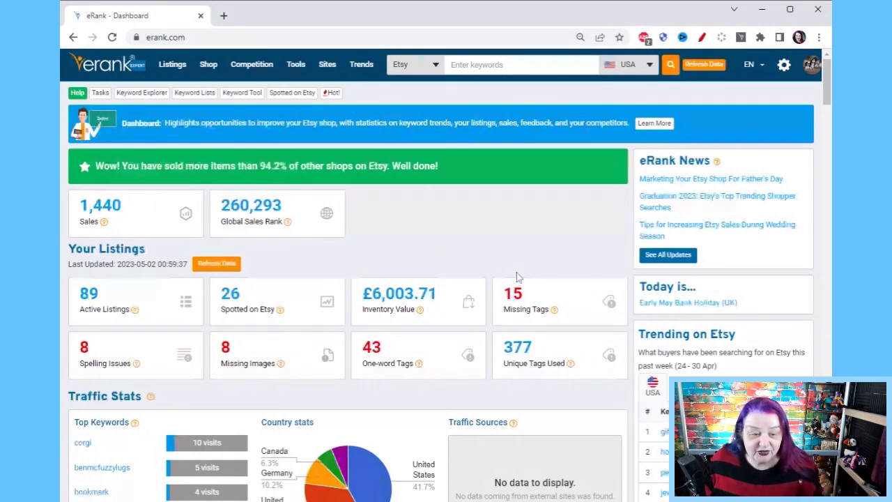
- Open the Monthly Trends report of the most popular Etsy search terms
mouse_move(355, 74)
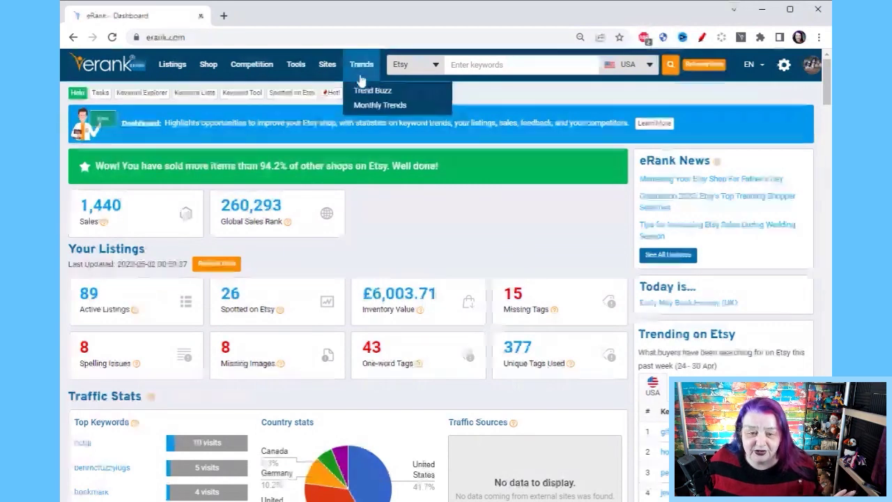
left_click(379, 106)
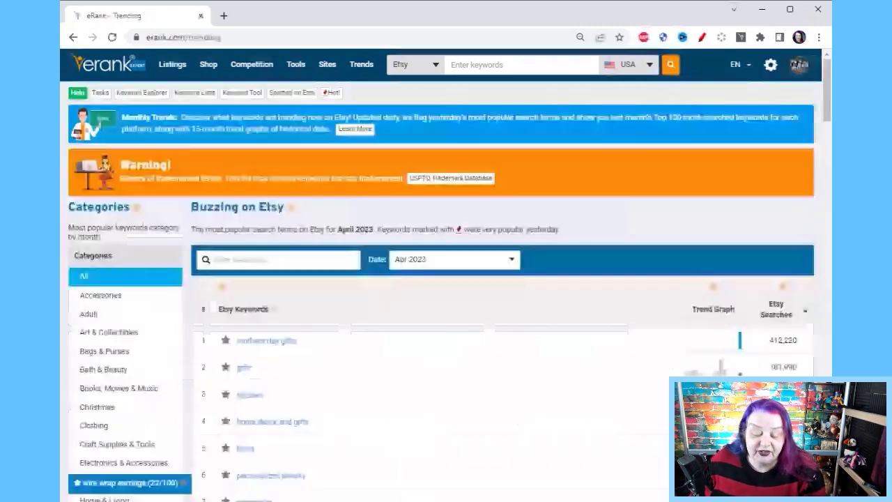
left_click(798, 64)
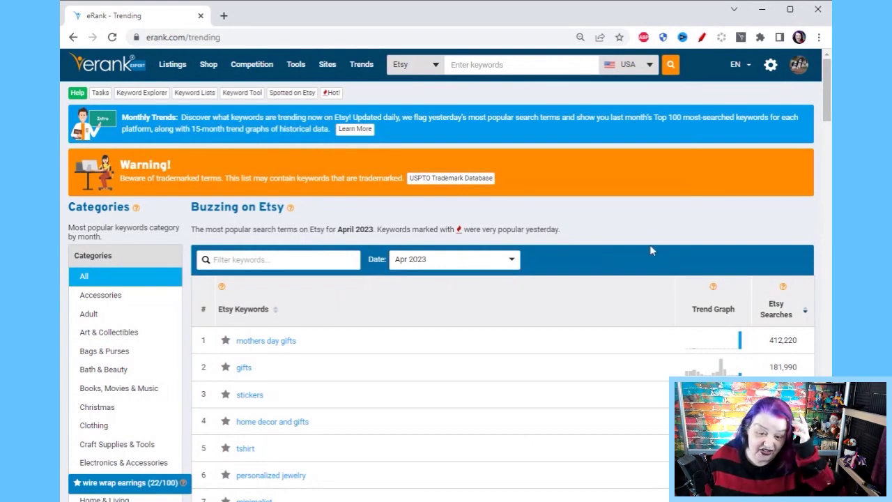
- Examine the trend graph for "mothers day gifts" and the months offered by the date filter
scroll(649, 246, "down", 2)
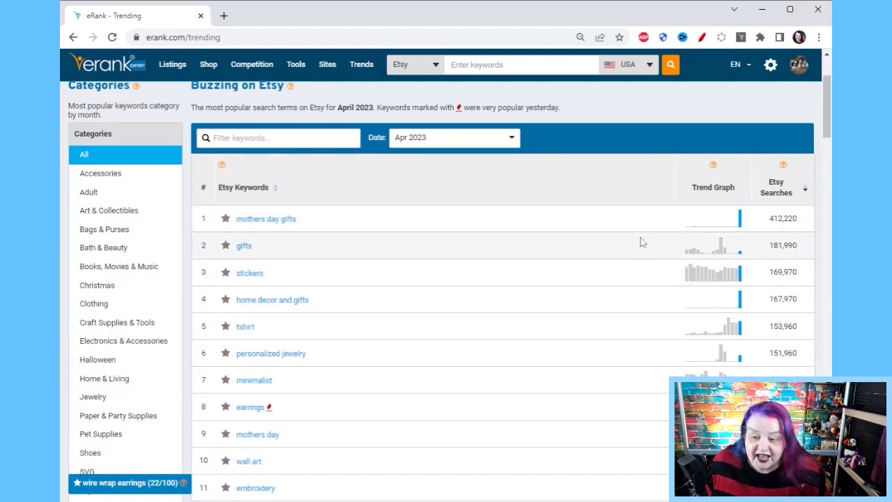
mouse_move(711, 225)
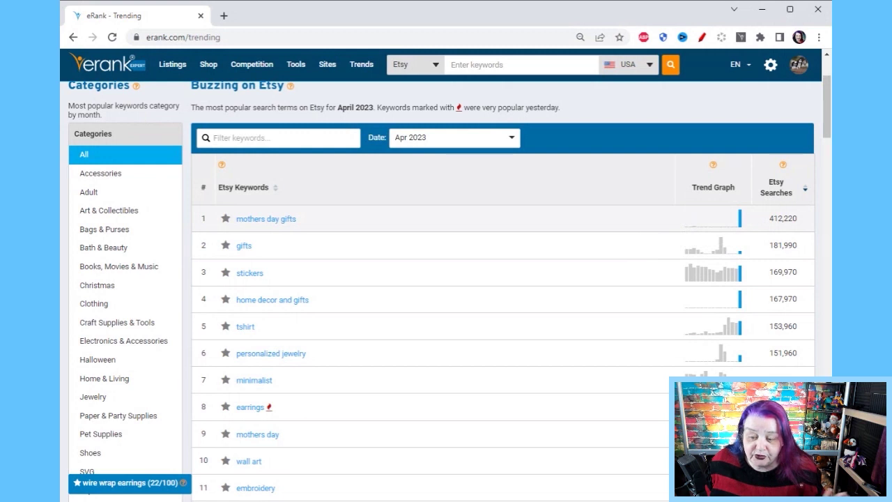
mouse_move(739, 223)
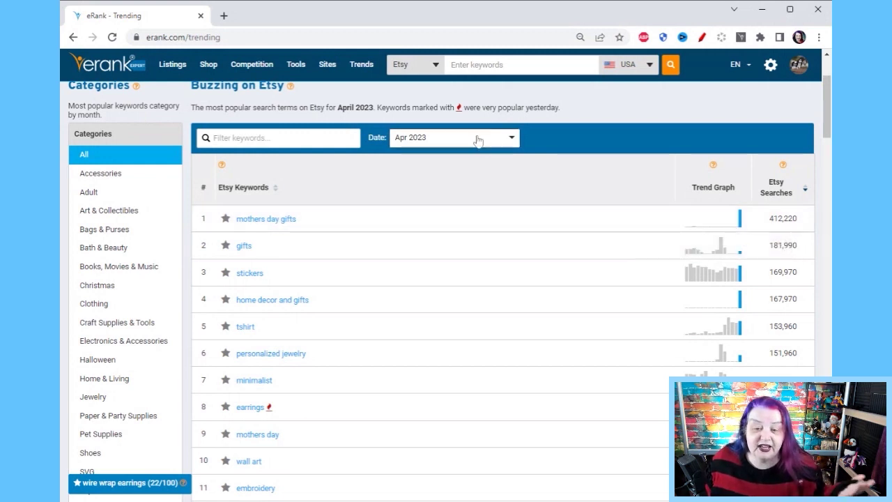
left_click(511, 141)
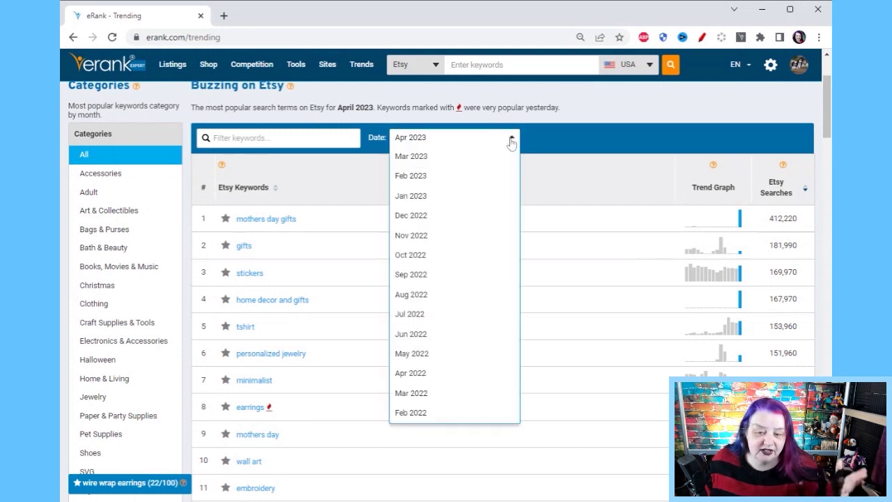
left_click(510, 142)
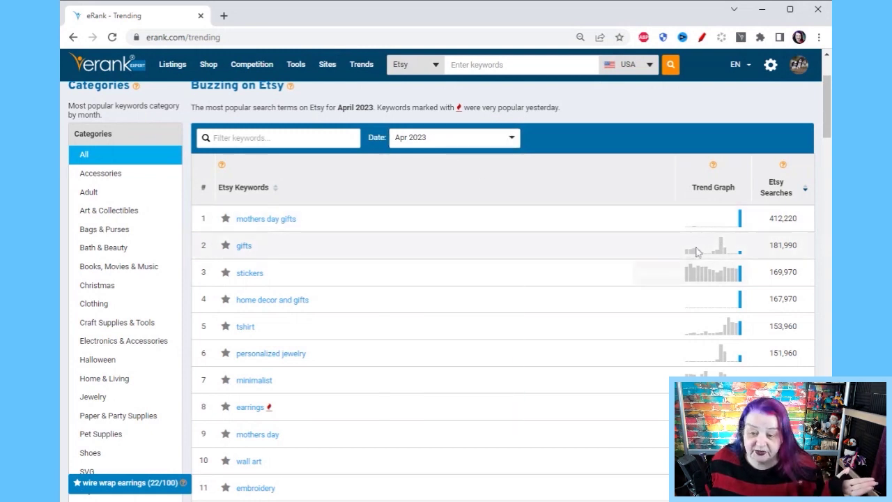
mouse_move(740, 226)
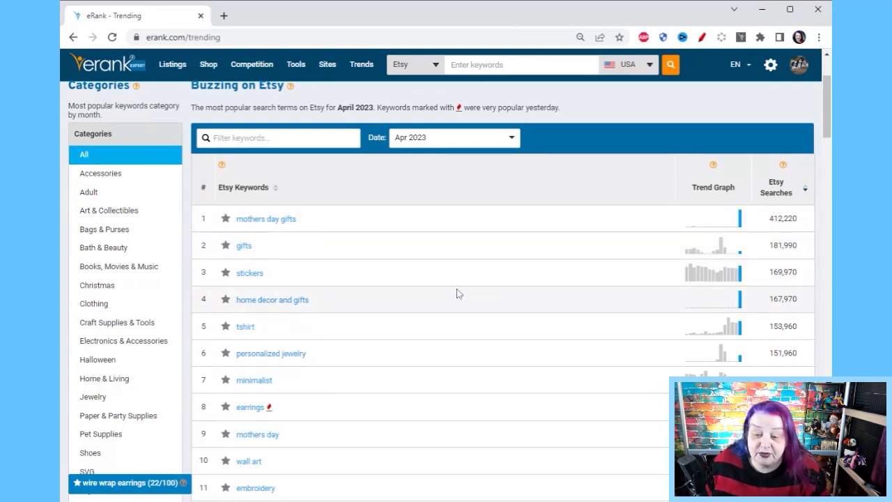
- Examine the monthly search graphs for "gifts", "stickers", "home decor and gifts" and "tshirt"
mouse_move(734, 257)
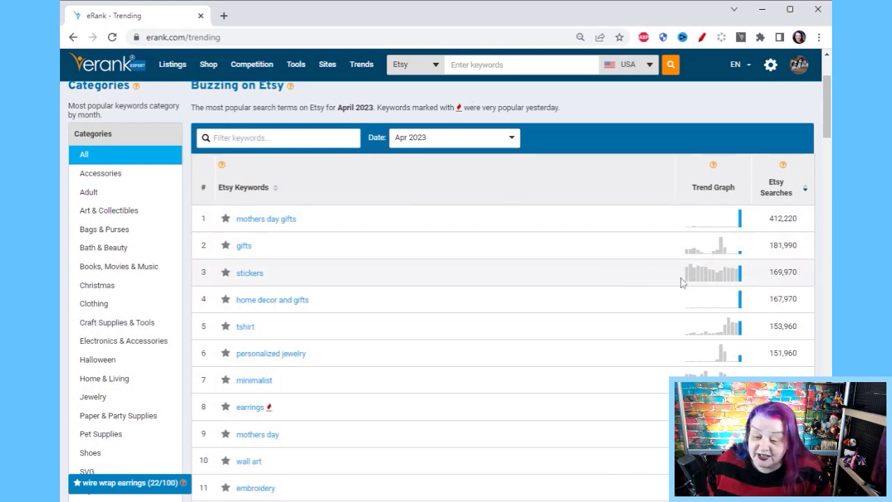
mouse_move(722, 280)
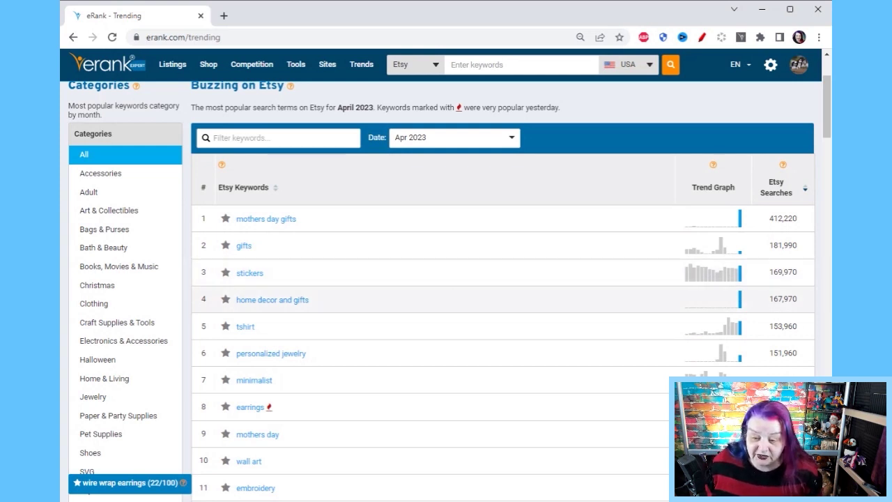
mouse_move(710, 313)
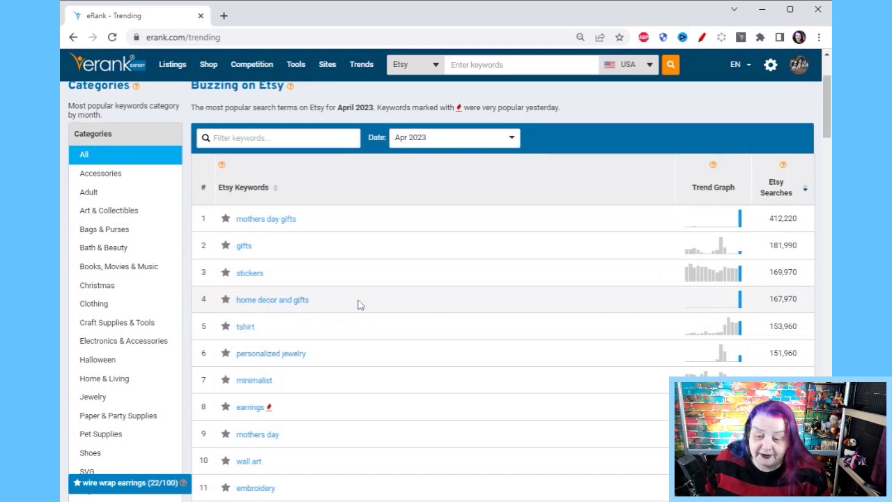
scroll(358, 303, "down", 1)
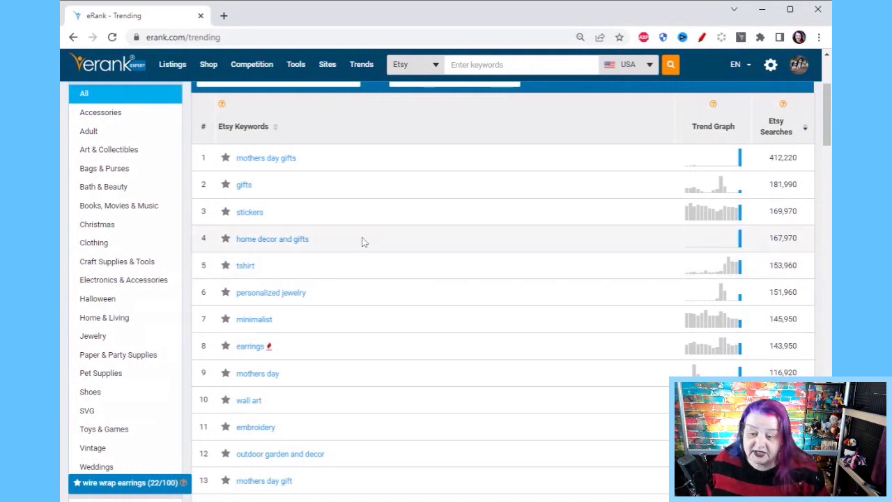
mouse_move(724, 274)
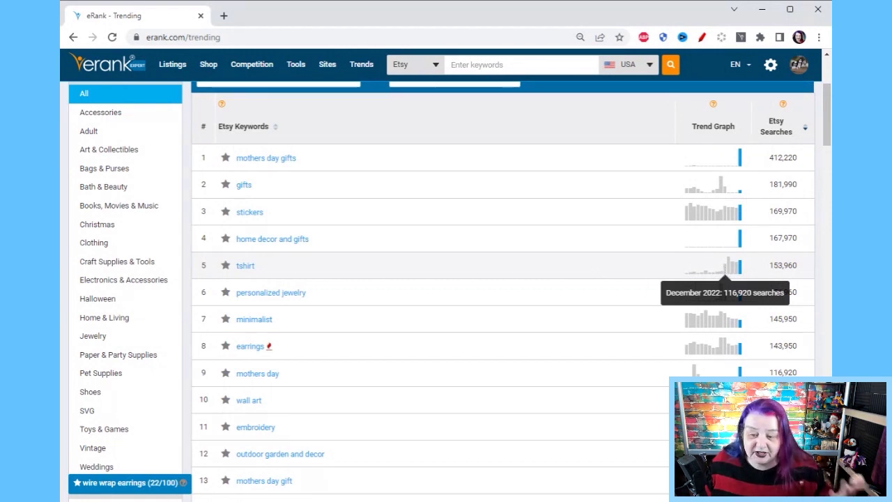
- Examine the monthly search graphs for "personalized jewelry" and "minimalist"
scroll(498, 337, "up", 3)
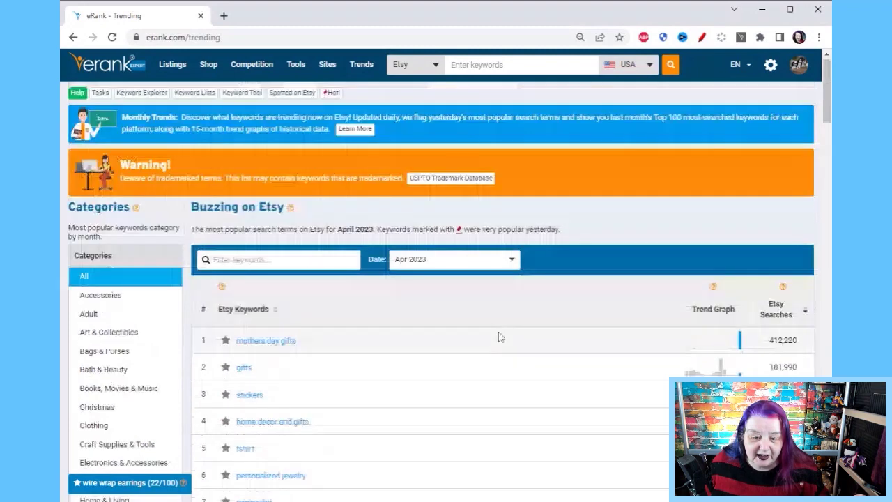
scroll(498, 337, "down", 5)
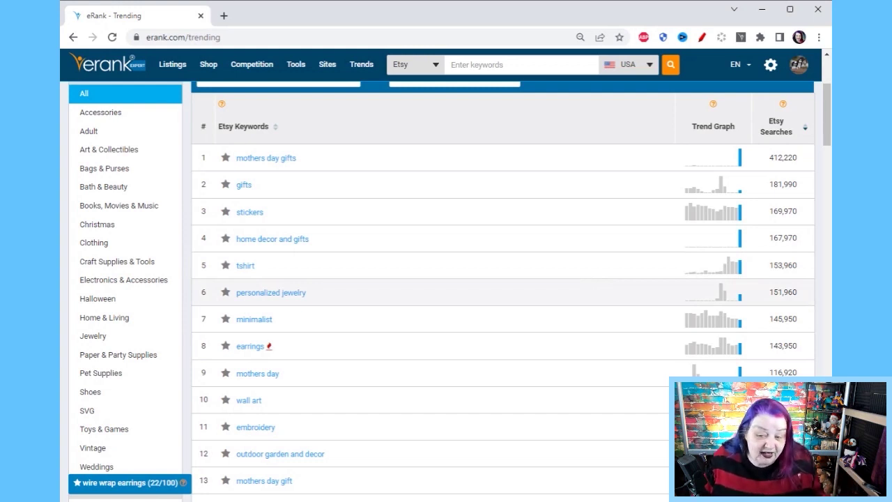
mouse_move(722, 298)
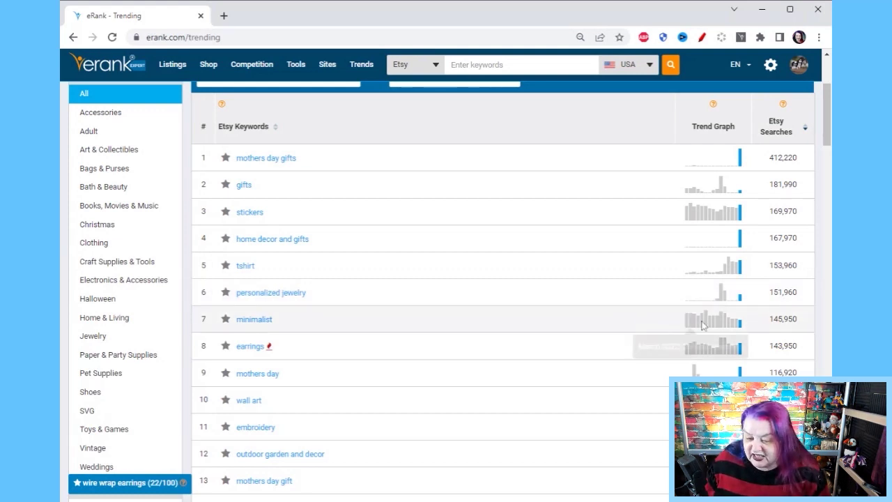
mouse_move(740, 325)
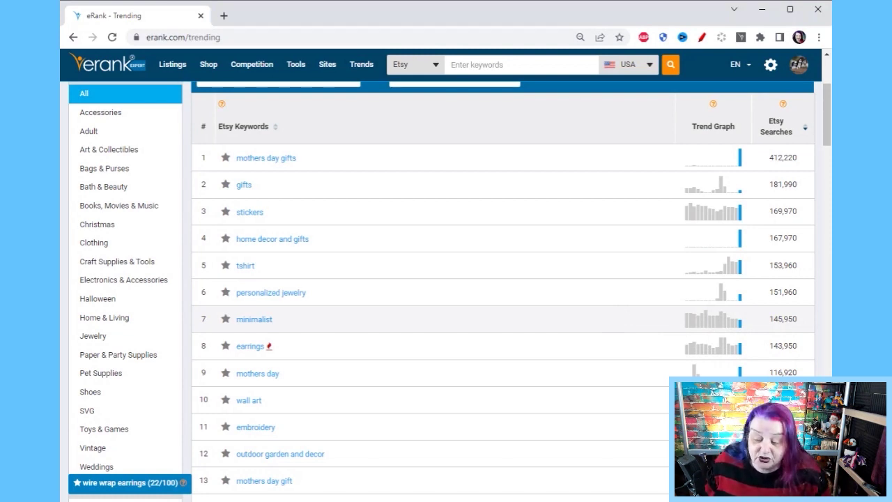
scroll(617, 323, "down", 1)
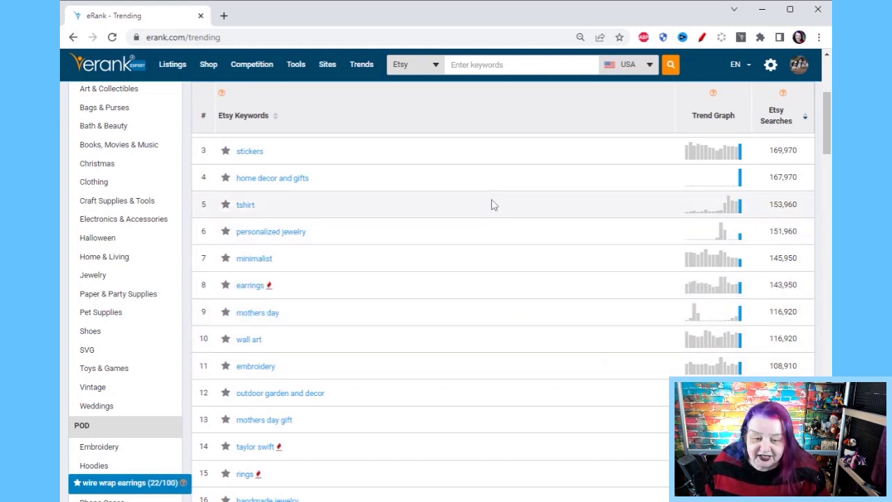
- Compare the trend graph of "mothers day gifts" with the April 2022 and latest searches for "mothers day"
scroll(496, 218, "up", 2)
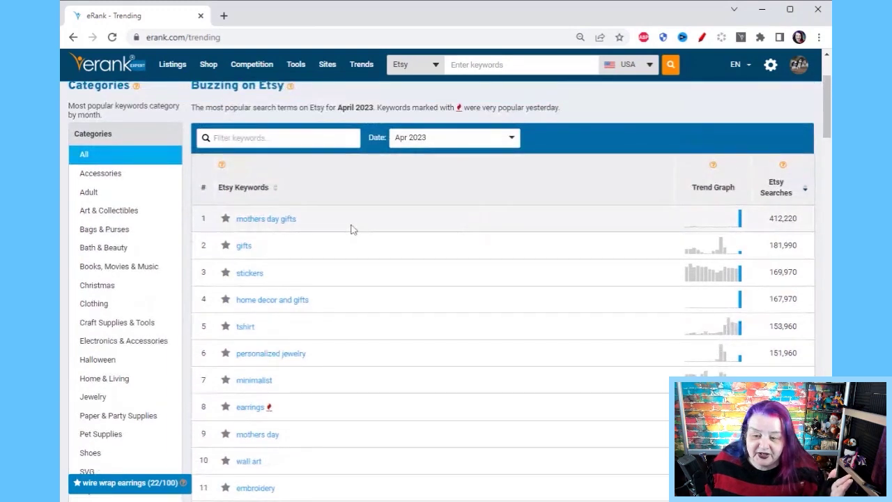
mouse_move(724, 226)
scroll(624, 269, "down", 2)
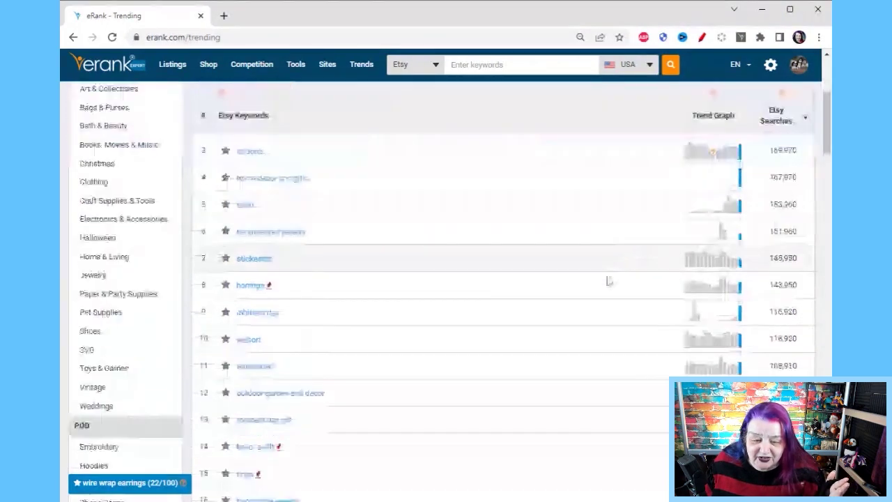
mouse_move(690, 317)
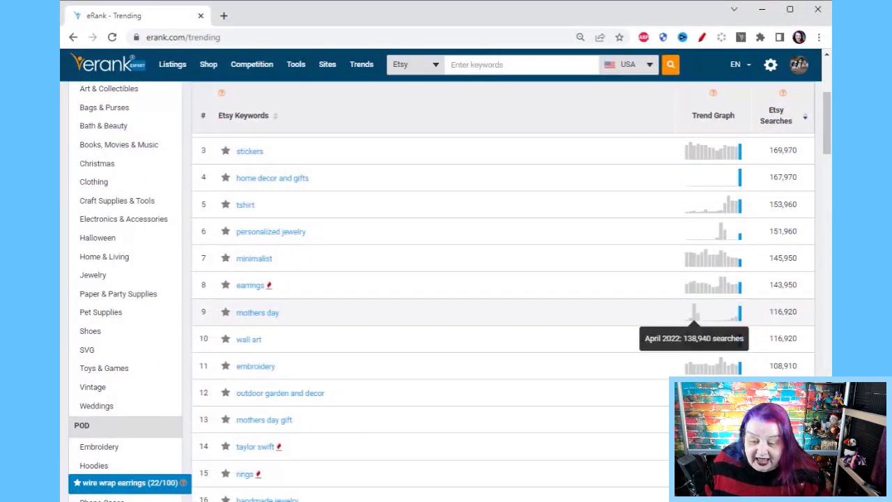
mouse_move(742, 317)
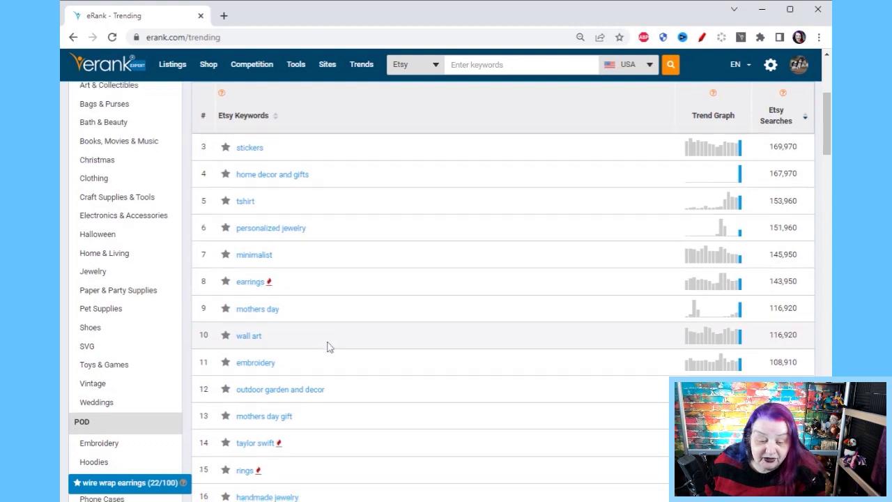
- Review the keywords ranked from about 10 to 25, checking the trend graphs for "outdoor garden and decor" and "necklace"
scroll(321, 341, "down", 1)
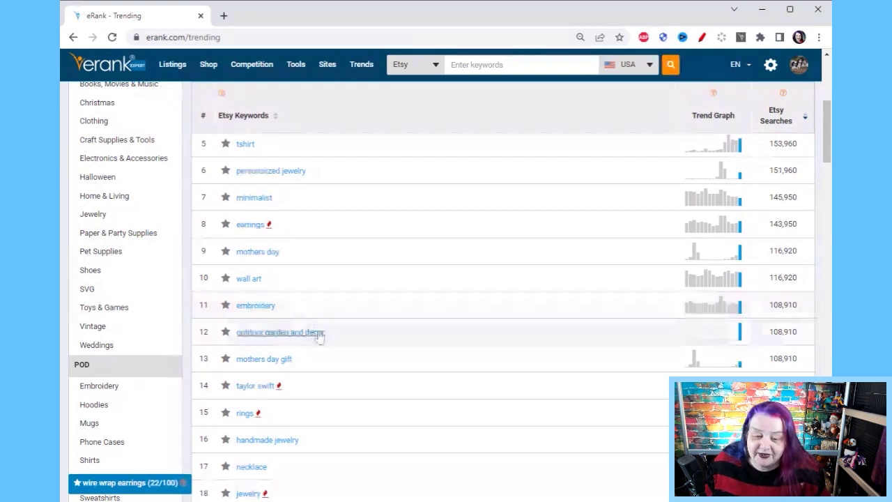
mouse_move(735, 339)
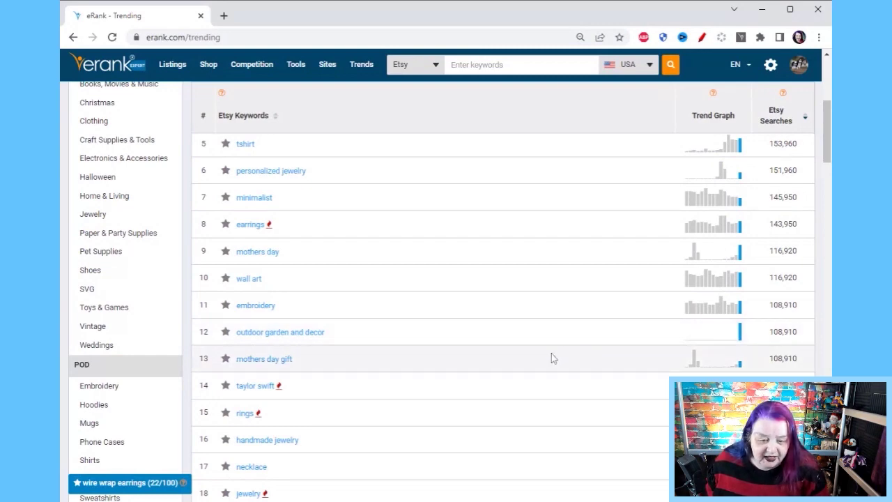
scroll(551, 353, "up", 5)
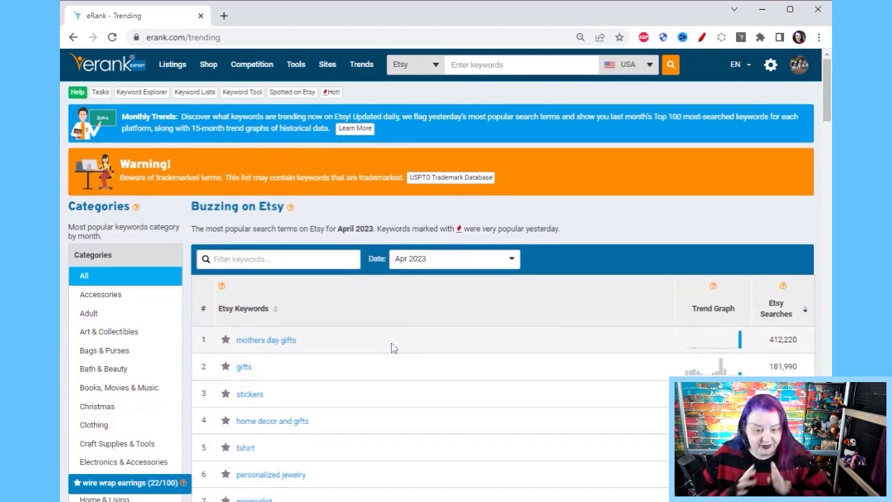
scroll(391, 348, "down", 4)
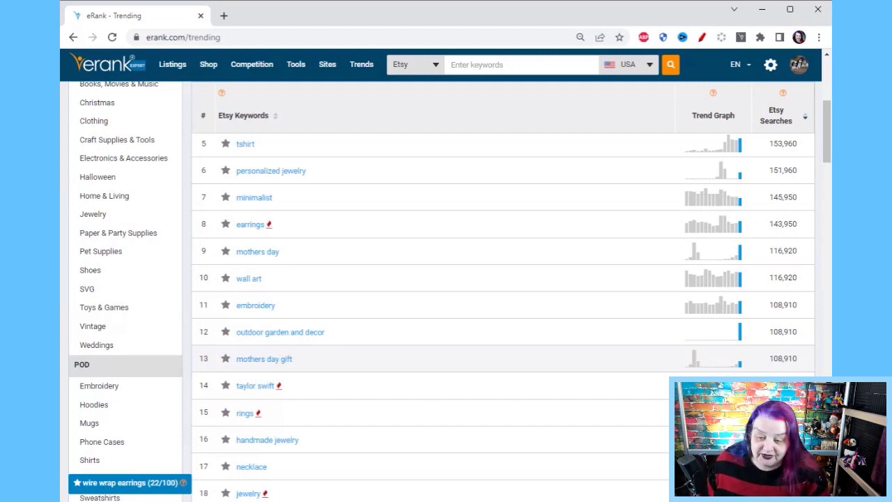
scroll(367, 364, "down", 4)
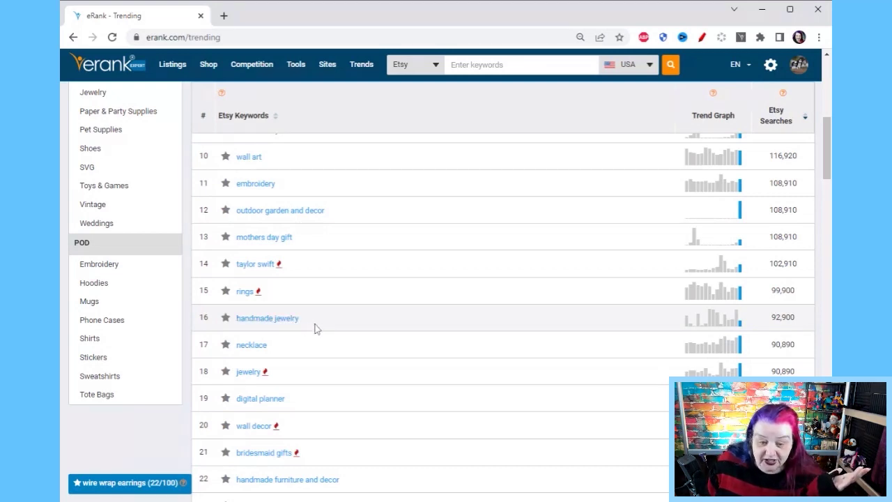
scroll(314, 329, "down", 1)
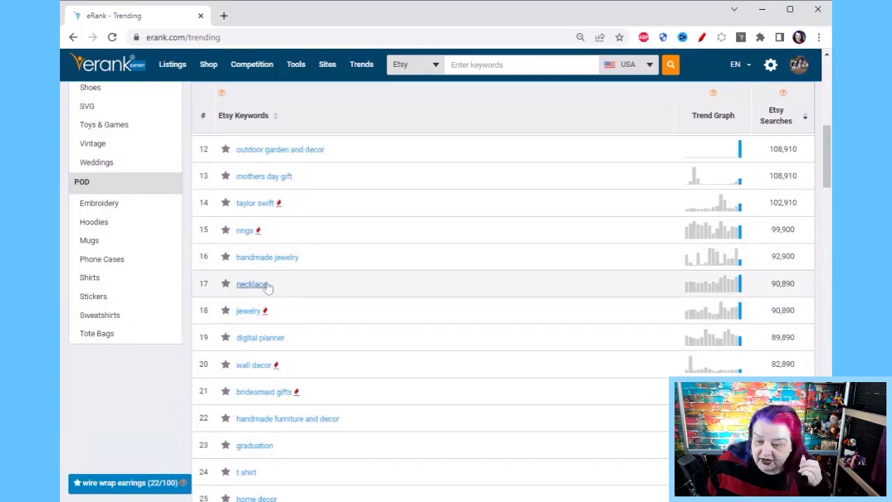
mouse_move(743, 282)
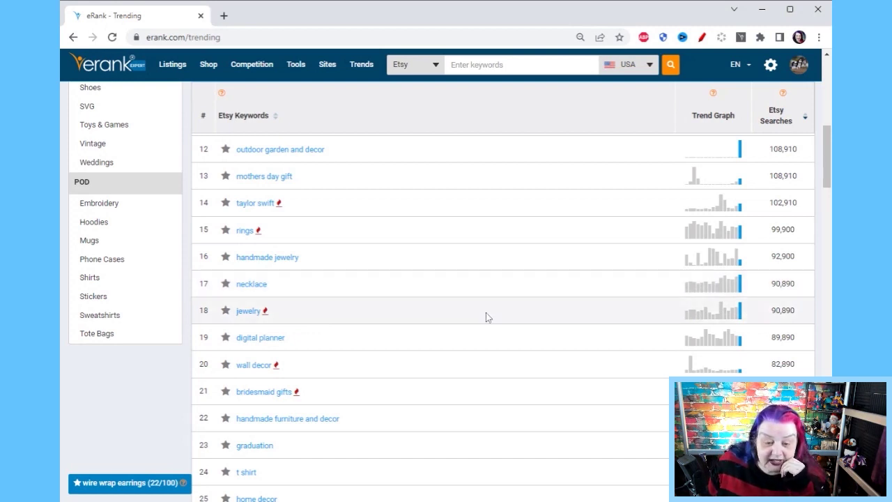
- Examine the monthly search graphs for "wall decor", "bridesmaid gifts" and "graduation"
scroll(485, 313, "down", 1)
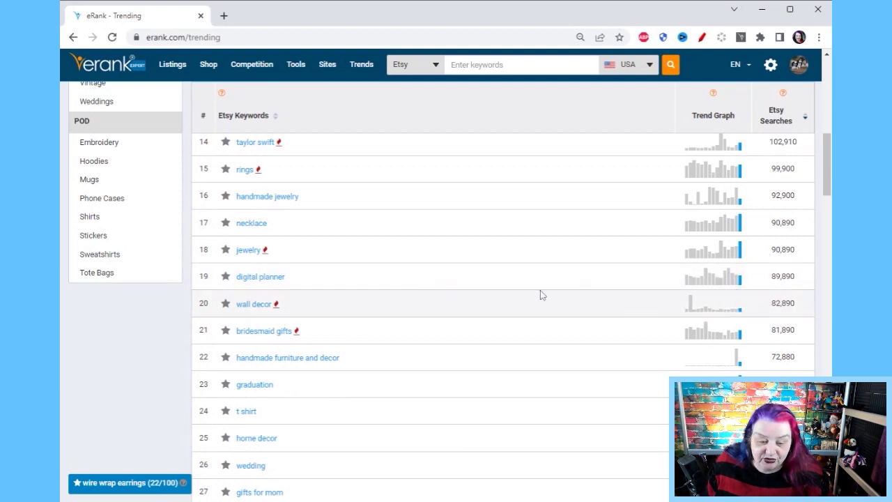
scroll(534, 306, "down", 1)
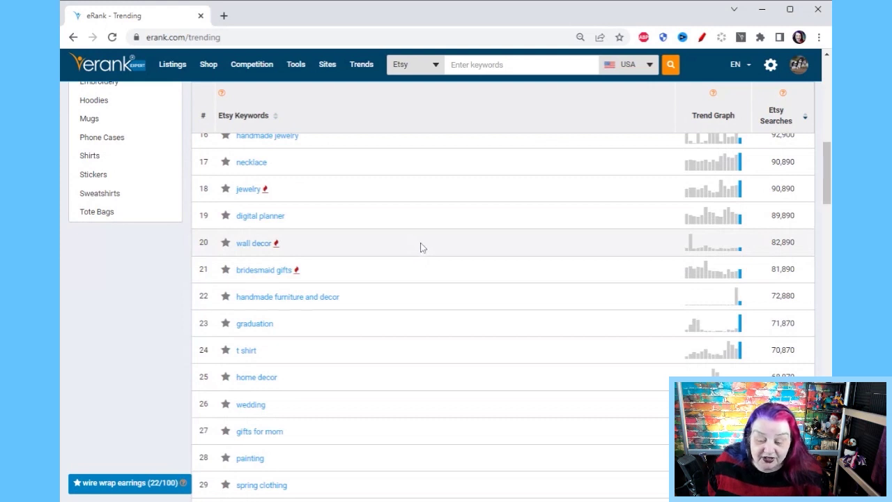
mouse_move(690, 245)
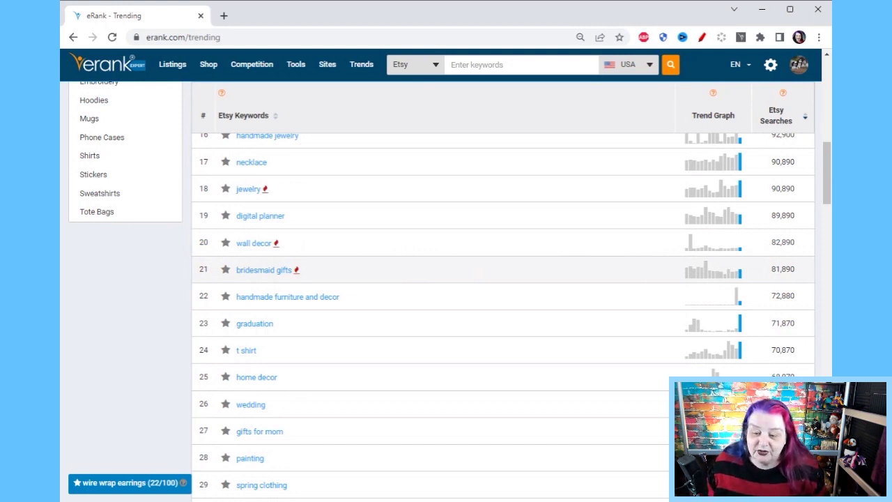
mouse_move(709, 269)
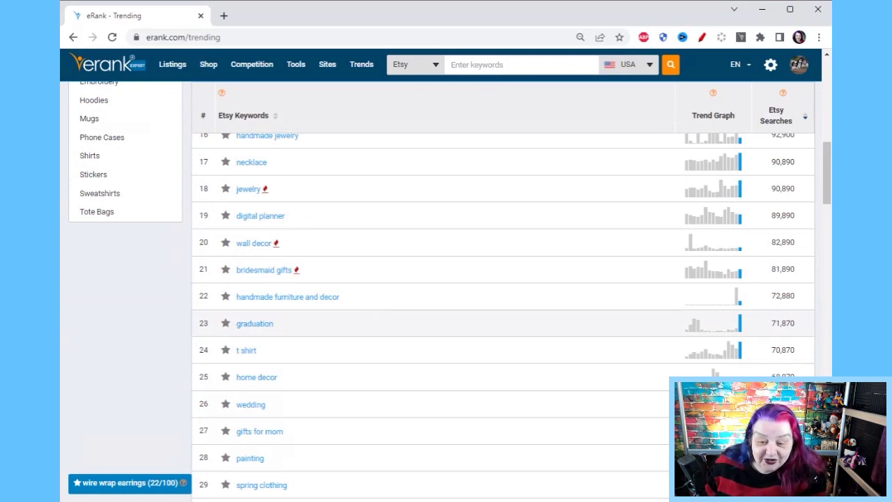
mouse_move(690, 335)
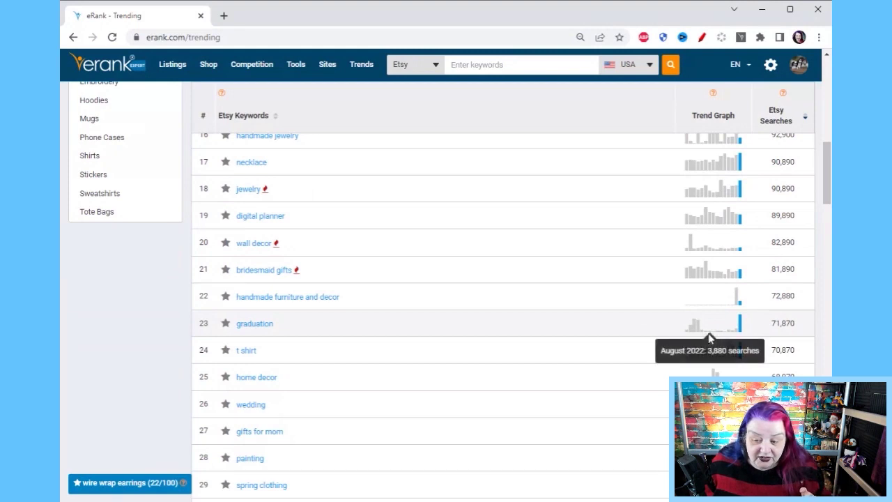
- Open the keyword analysis for "graduation" and examine its Etsy search trend, including May 2022 and April 2023
mouse_move(738, 329)
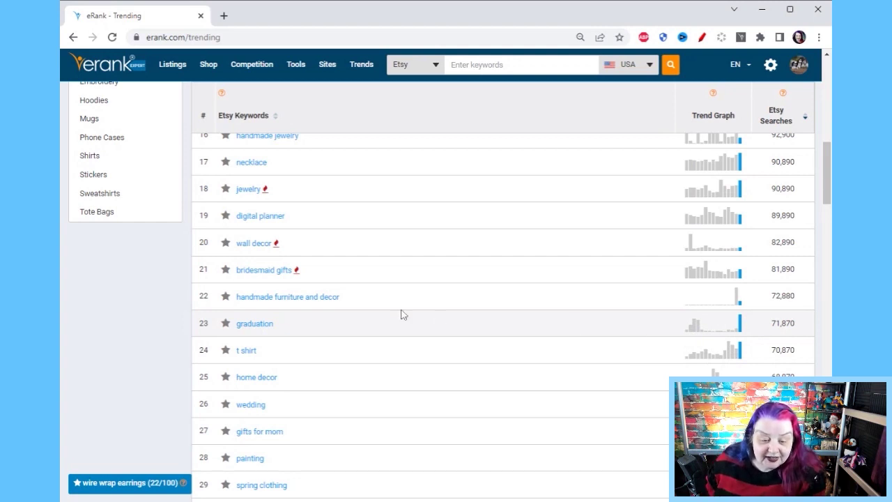
left_click(262, 329)
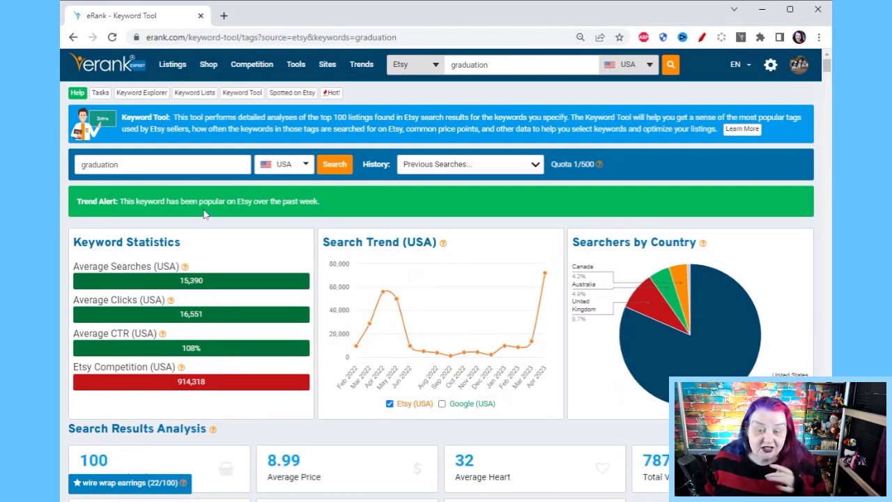
mouse_move(395, 300)
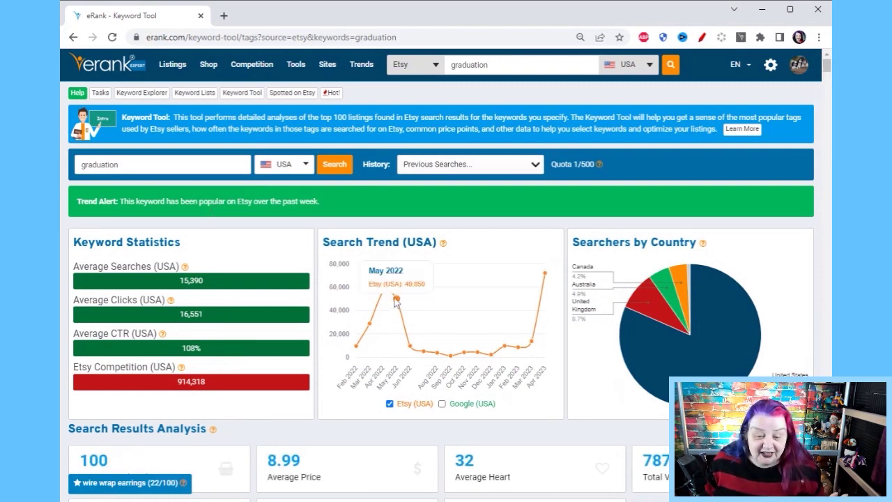
mouse_move(553, 276)
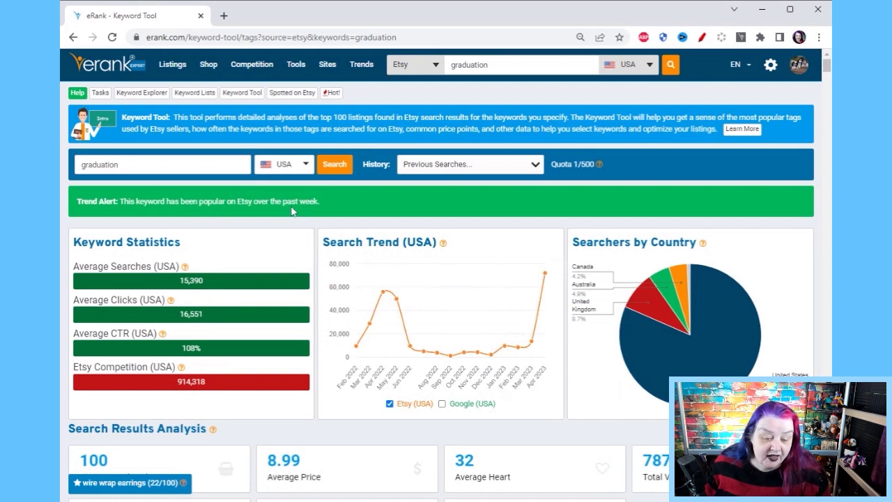
mouse_move(437, 357)
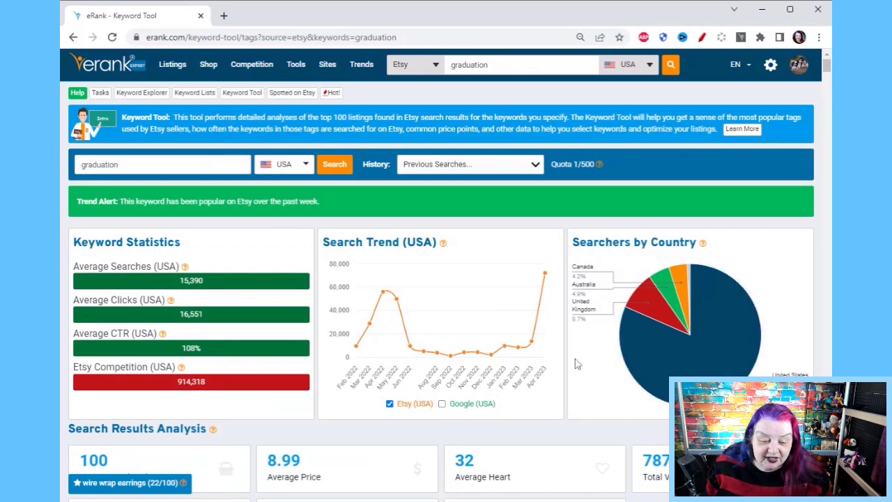
- Review the search results analysis, most popular tags and most popular categories for "graduation", continuing to the keyword ideas
scroll(575, 361, "down", 3)
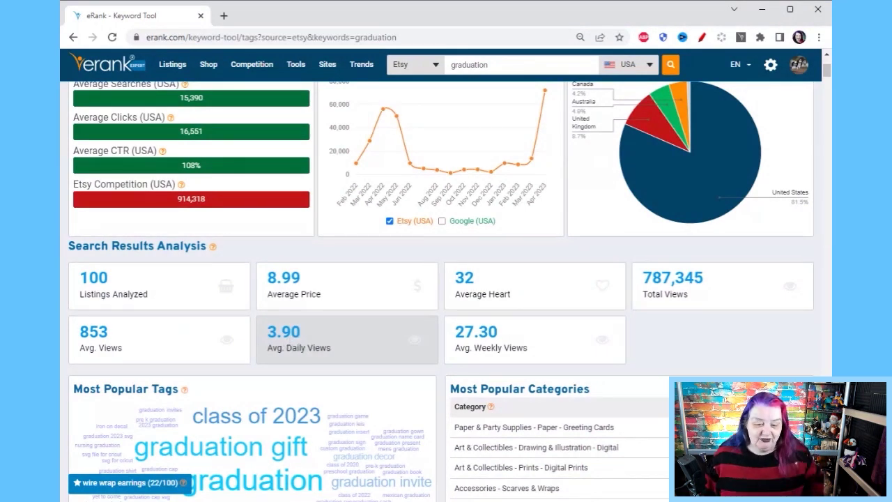
scroll(301, 348, "down", 1)
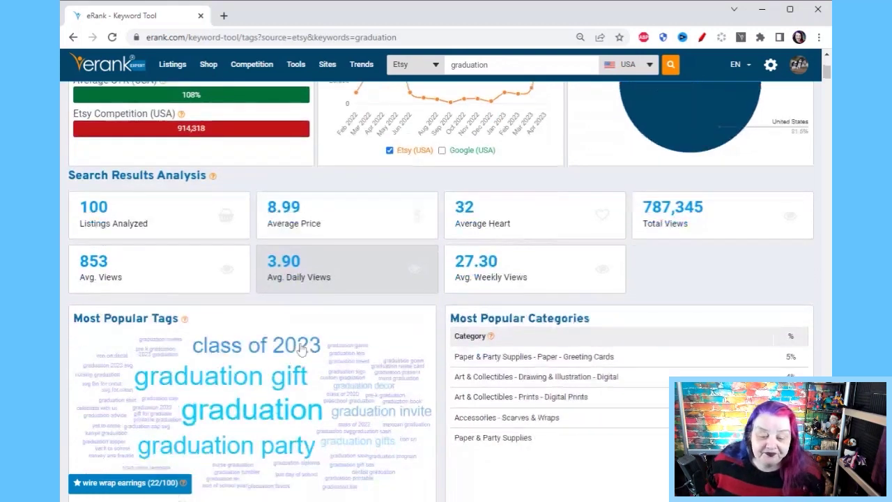
scroll(301, 348, "down", 2)
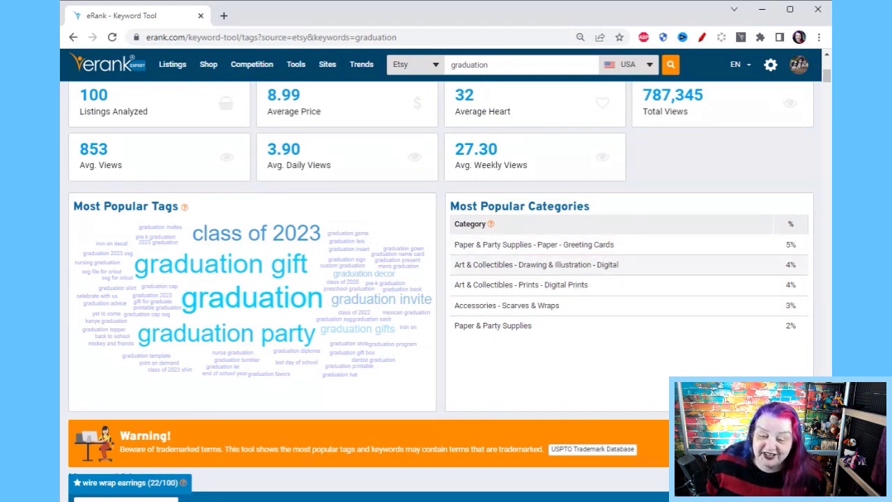
scroll(597, 349, "down", 1)
scroll(597, 349, "down", 4)
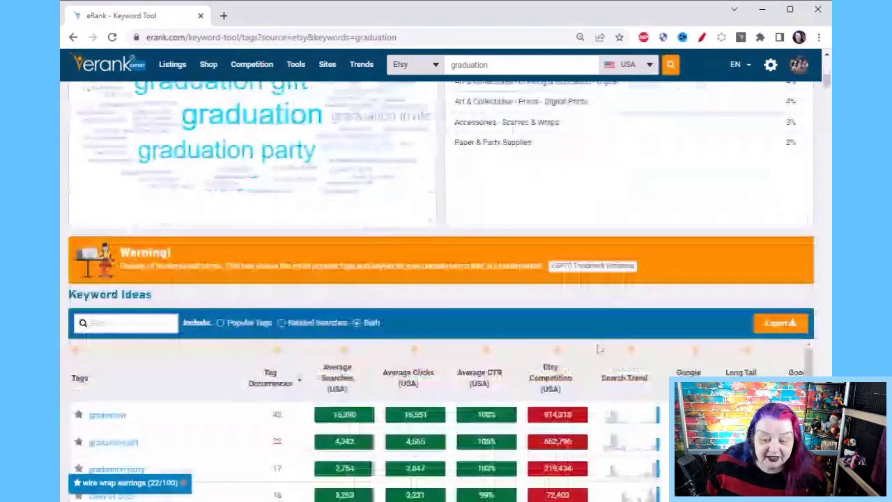
scroll(601, 344, "down", 1)
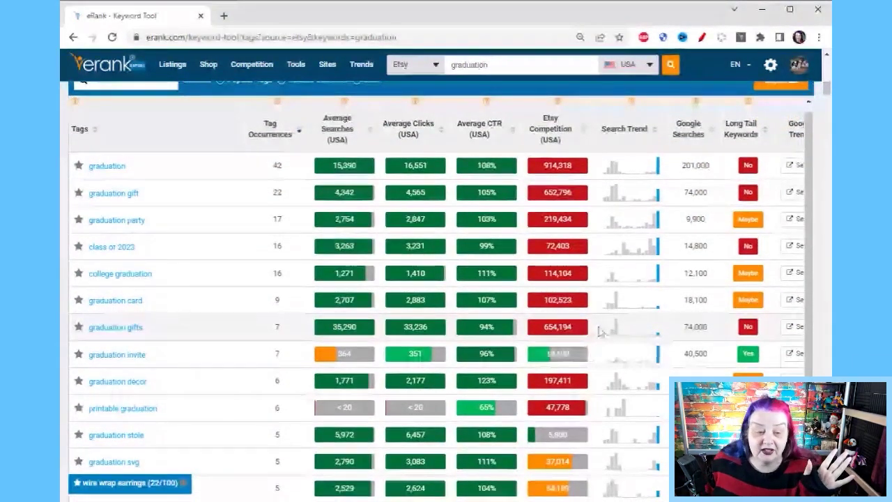
- Check the April 2023 searches in the trend graphs of "graduation", "graduation party", "class of 2023", "college graduation" and "graduation invite"
scroll(602, 333, "up", 1)
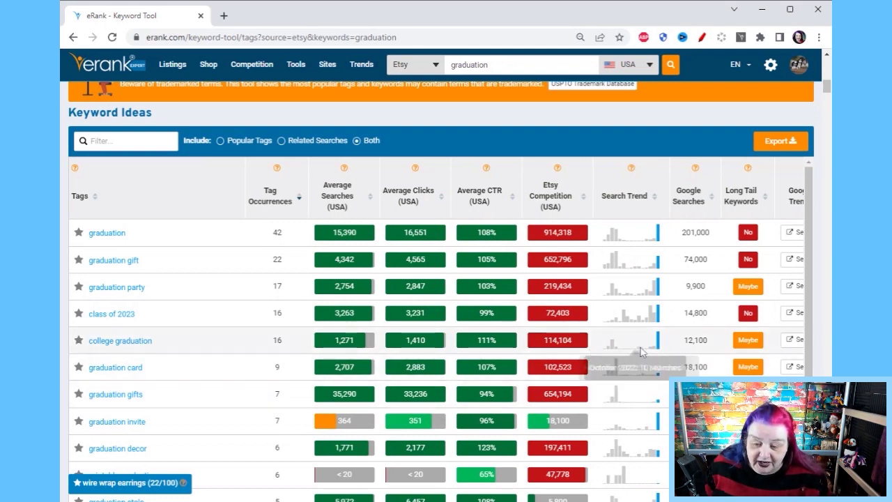
mouse_move(658, 340)
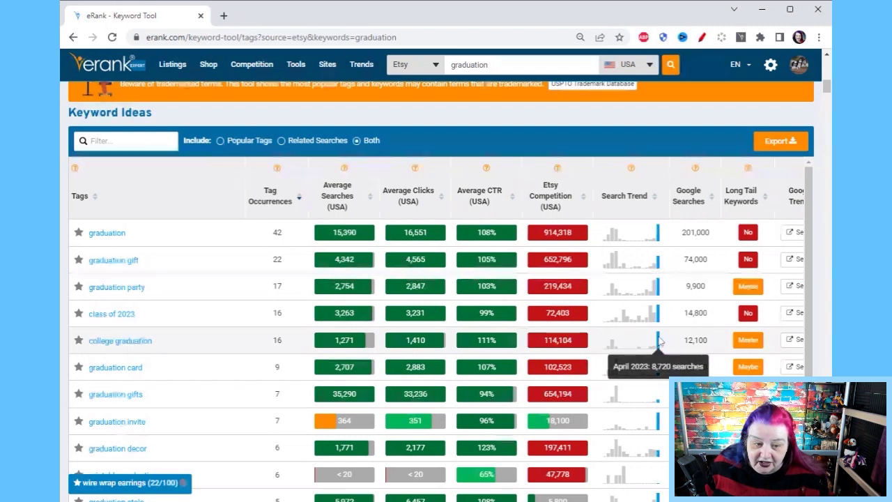
mouse_move(657, 241)
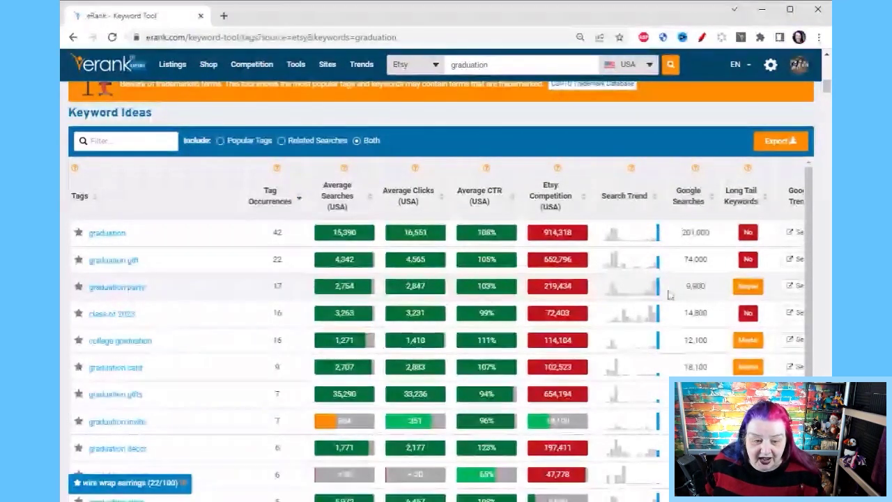
mouse_move(660, 293)
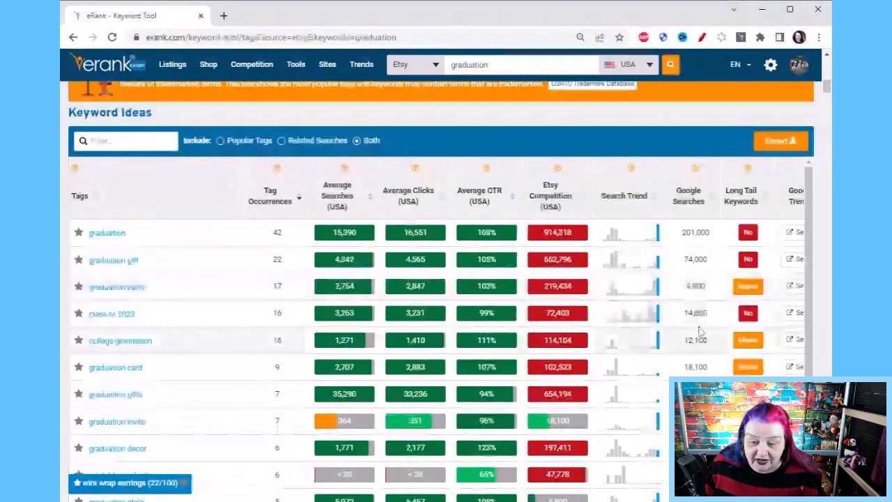
mouse_move(659, 316)
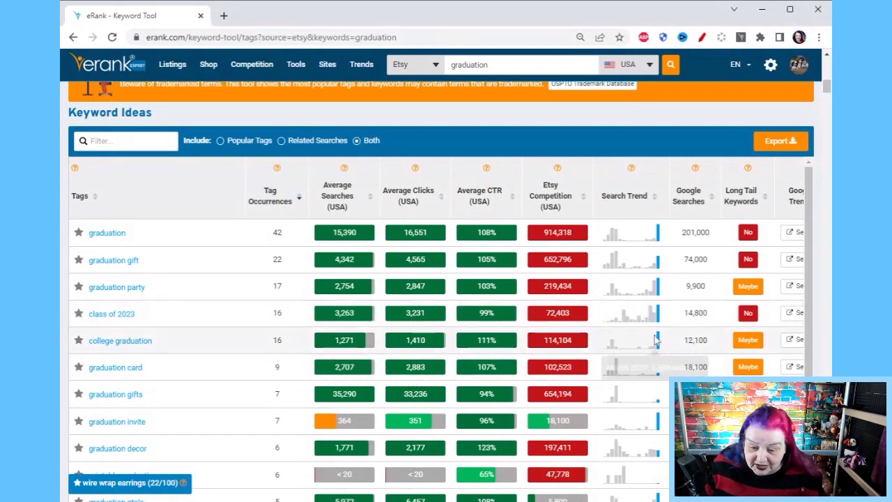
mouse_move(659, 422)
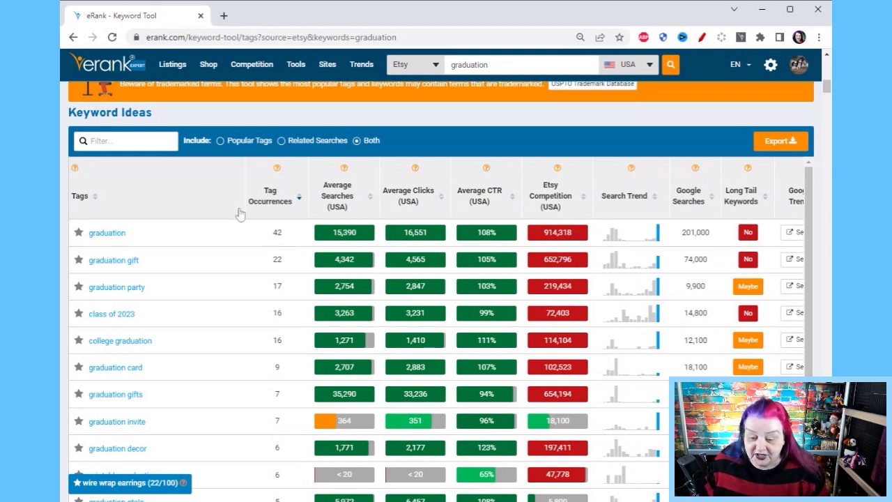
mouse_move(623, 429)
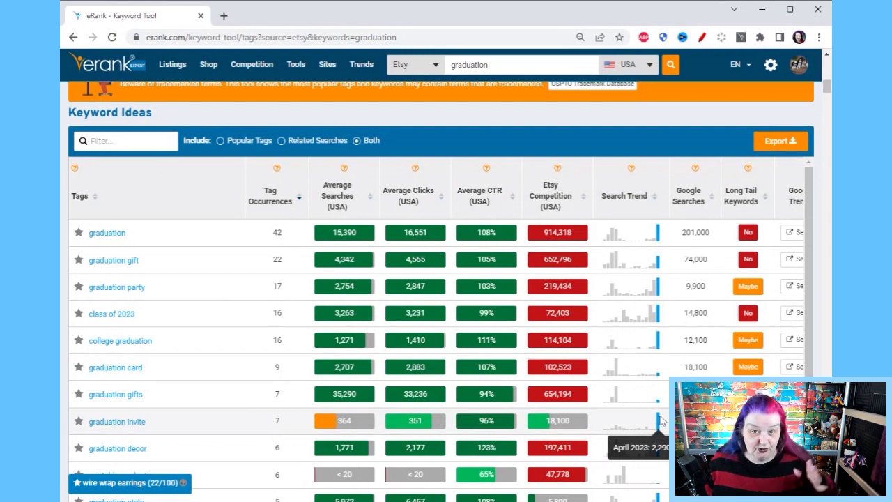
- Sort the keyword ideas by highest average searches and check the latest trends for "graduation gifts", "graduation stole" and "graduation invitation"
left_click(337, 196)
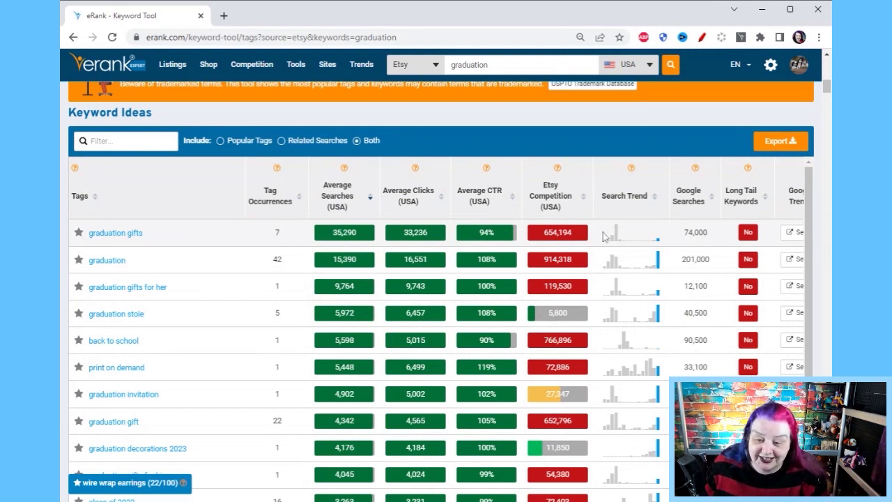
mouse_move(657, 243)
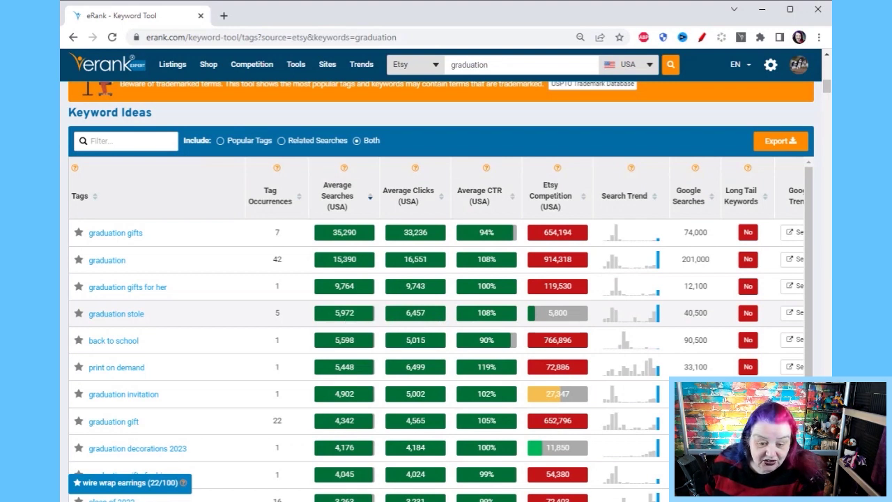
mouse_move(659, 315)
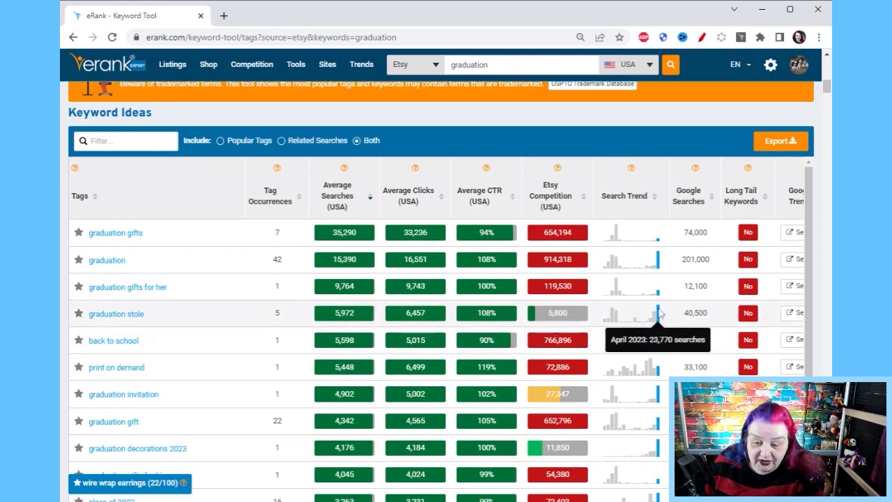
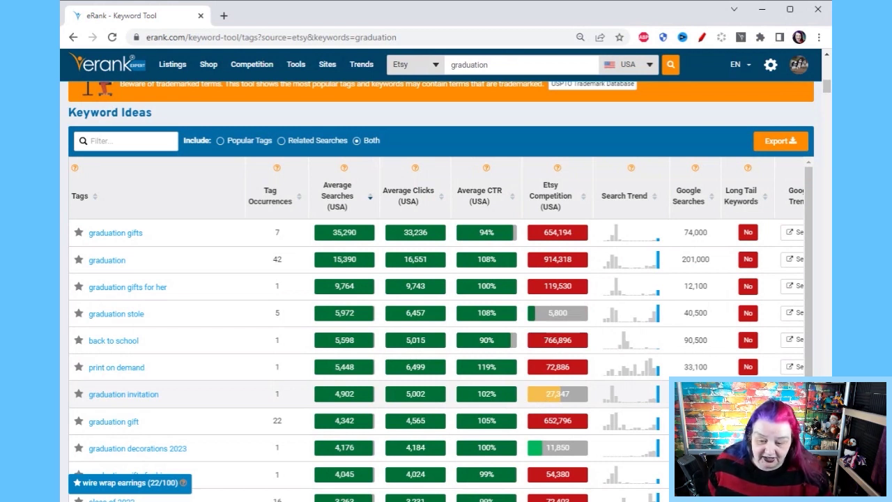
mouse_move(658, 393)
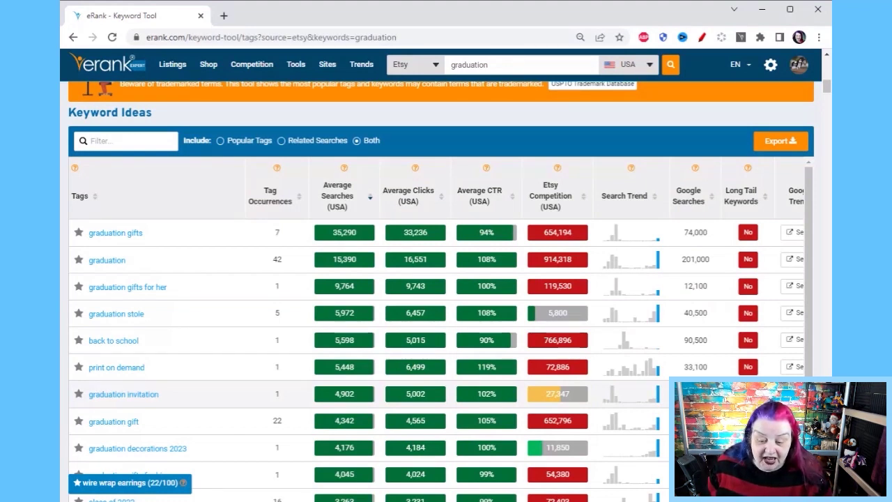
- Examine the search trend graphs for "graduation decorations 2023" and "college graduation gift for her"
scroll(551, 405, "down", 1)
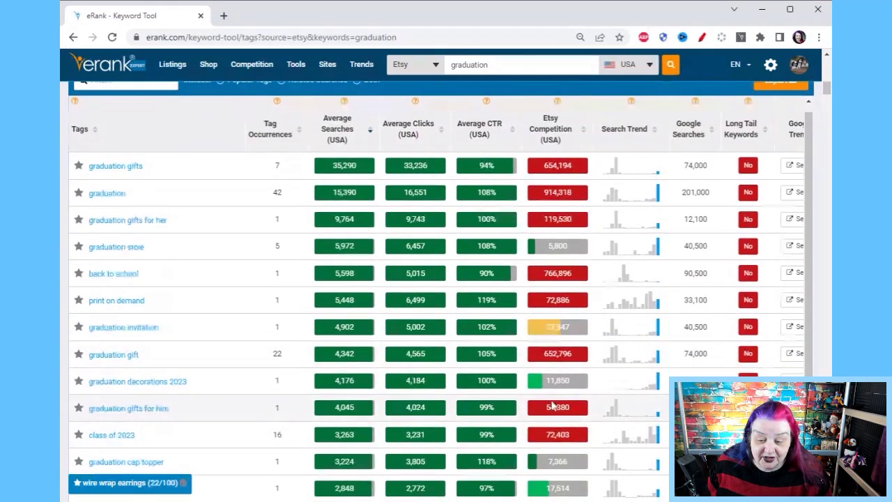
mouse_move(656, 384)
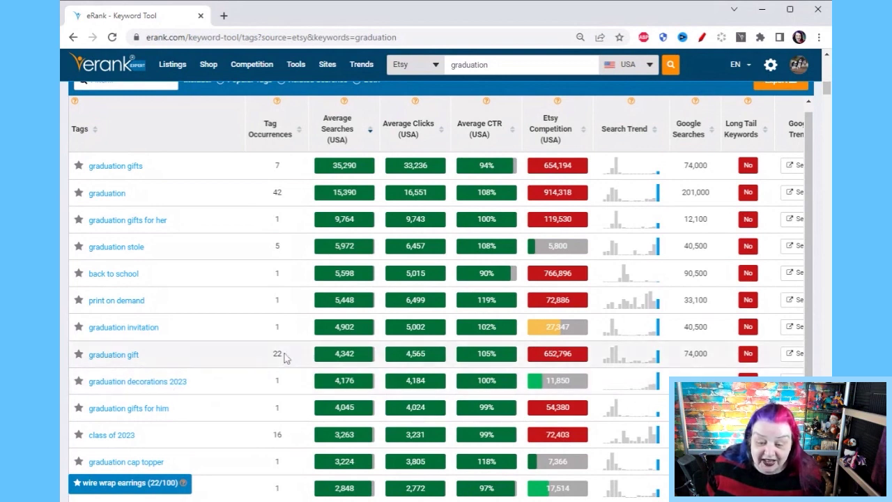
scroll(295, 349, "down", 3)
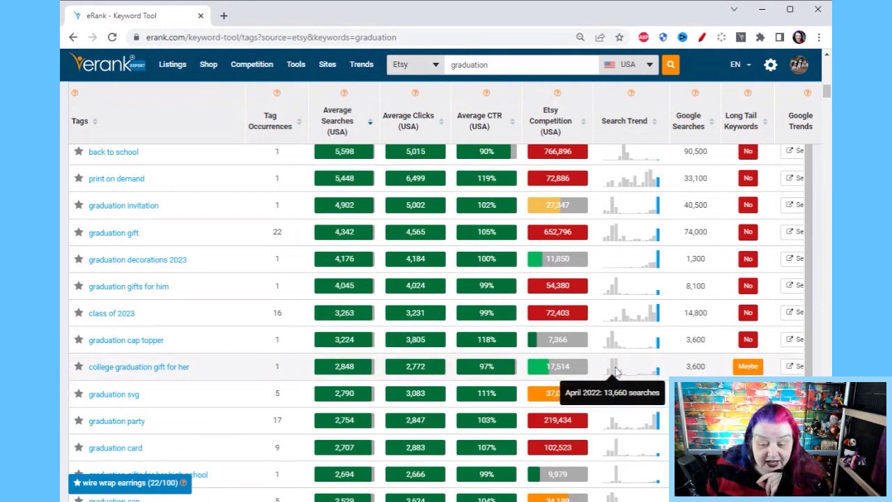
mouse_move(657, 372)
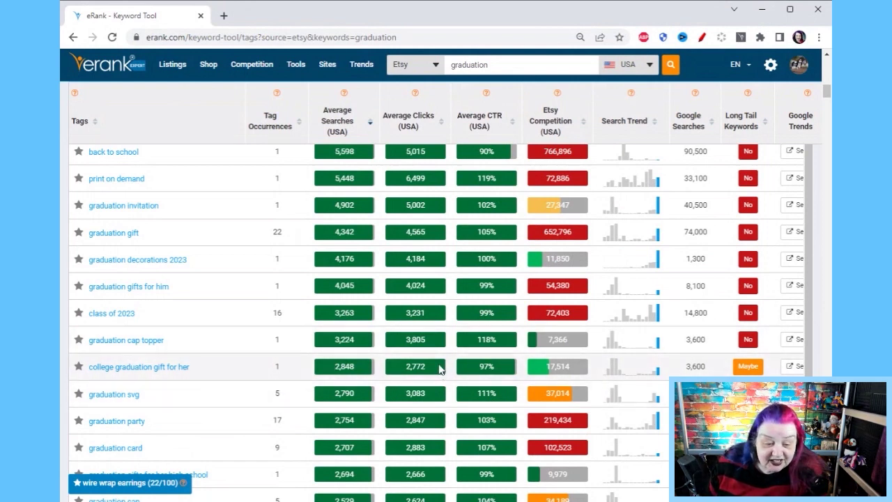
- Examine the search trend graphs for "graduation gifts for her high school" and "class of 2022"
scroll(440, 369, "down", 1)
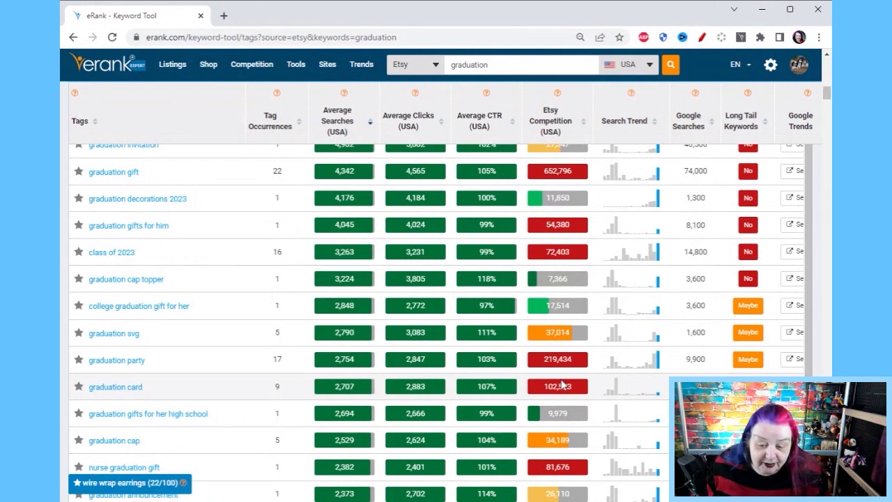
scroll(563, 382, "down", 1)
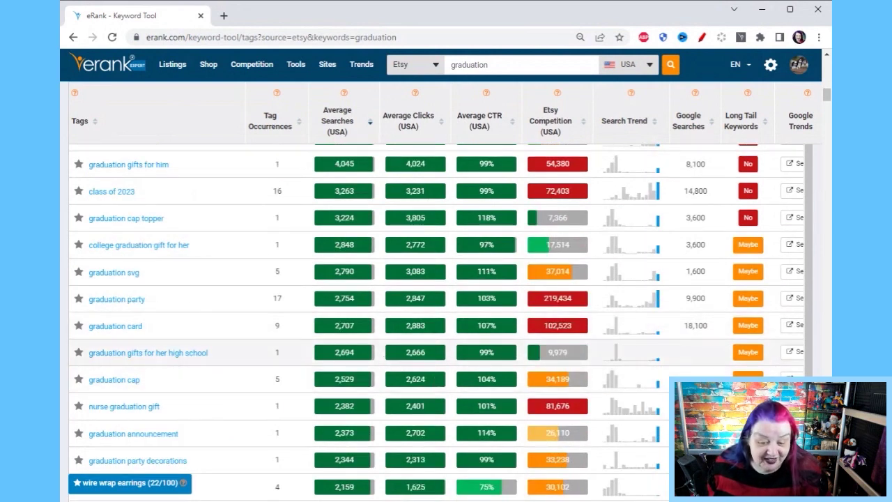
mouse_move(617, 354)
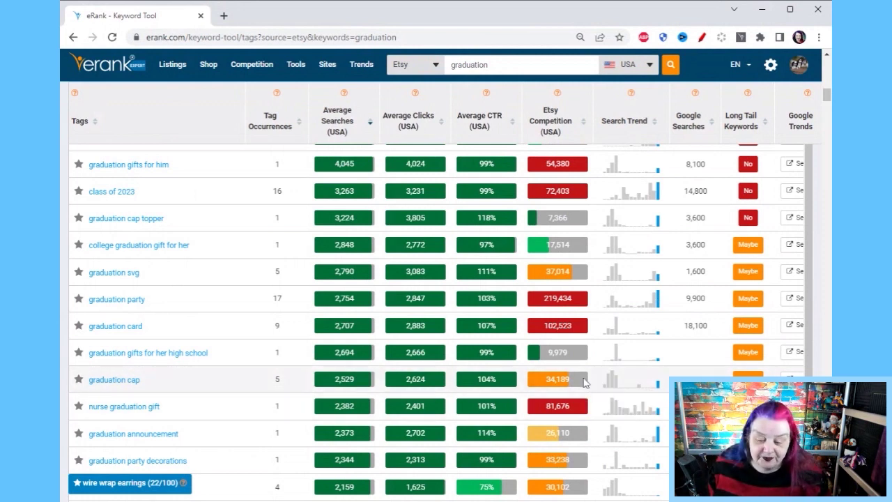
scroll(585, 381, "down", 1)
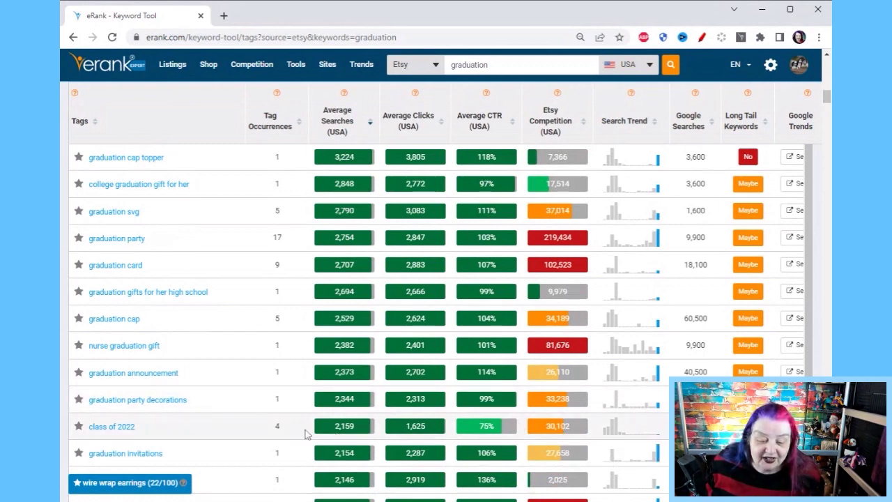
mouse_move(615, 433)
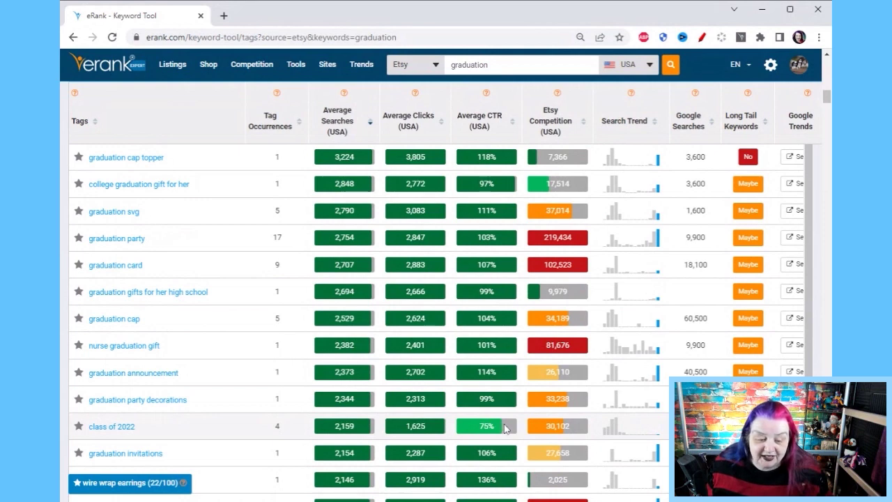
- Check the latest searches for "custom graduation stole" and review the keyword ideas down to "phd graduation gift" and "graduation lei"
scroll(577, 397, "down", 2)
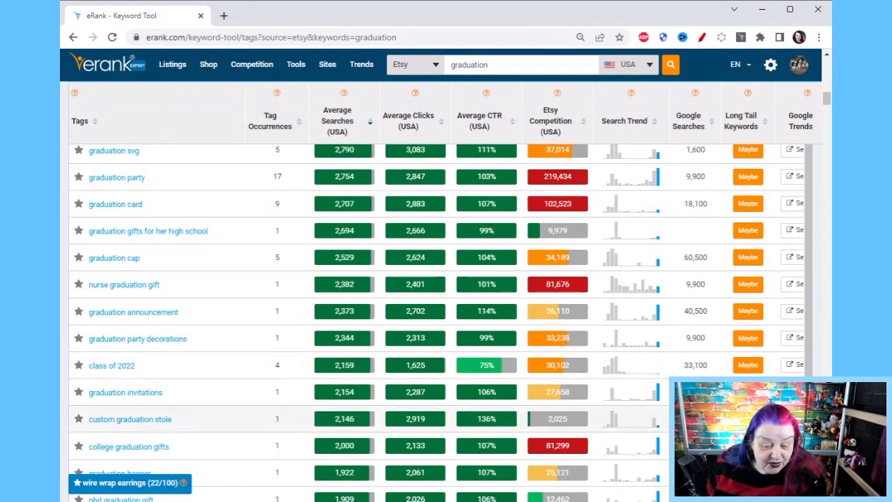
mouse_move(659, 431)
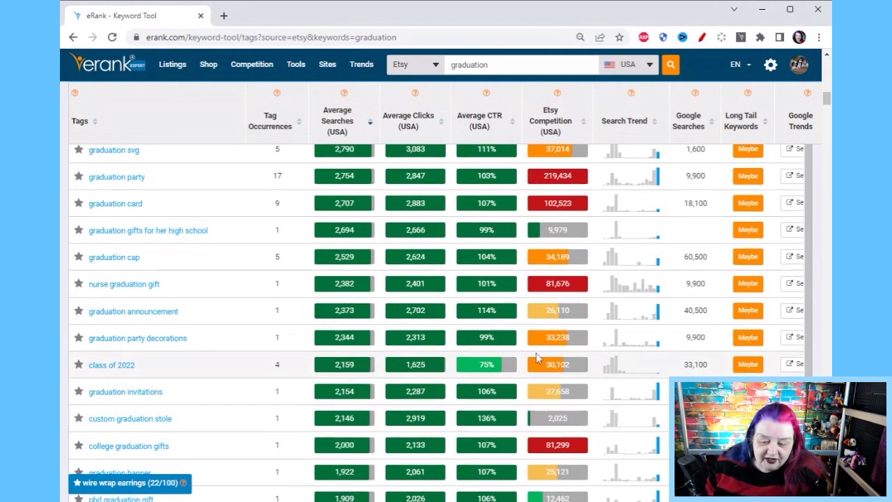
scroll(536, 356, "down", 1)
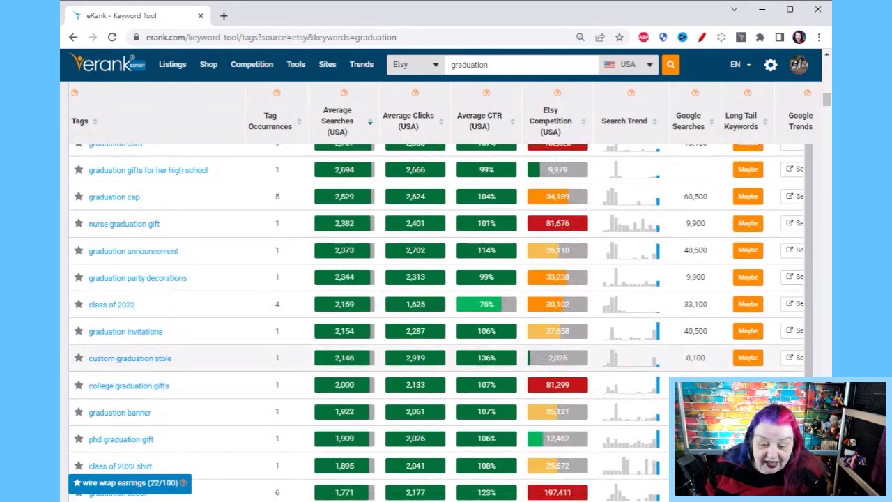
scroll(437, 320, "down", 1)
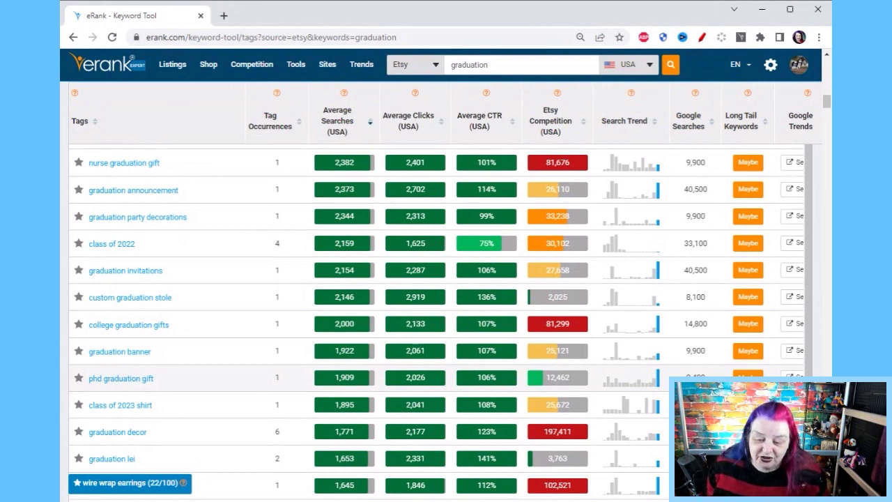
- Review the keyword ideas from "graduation lei" to "graduation dress", comparing the competition for "law school graduation gift" and the search trend for "graduation dress"
scroll(624, 350, "down", 1)
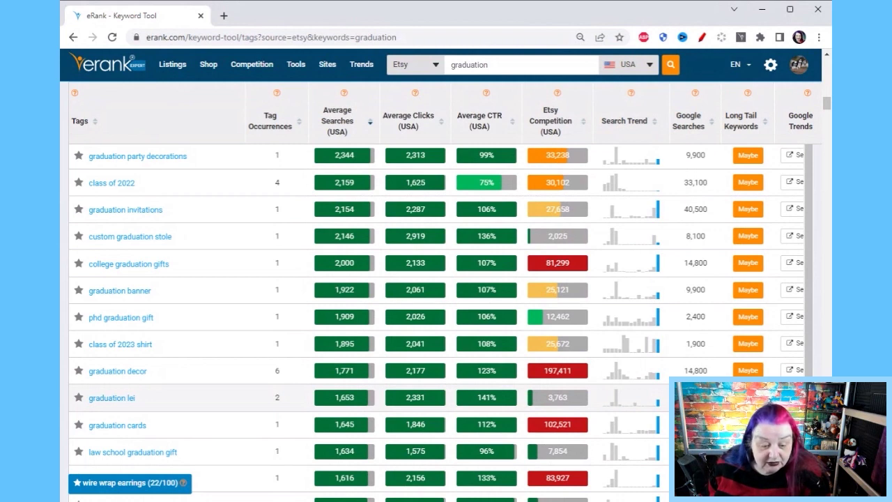
scroll(567, 390, "down", 1)
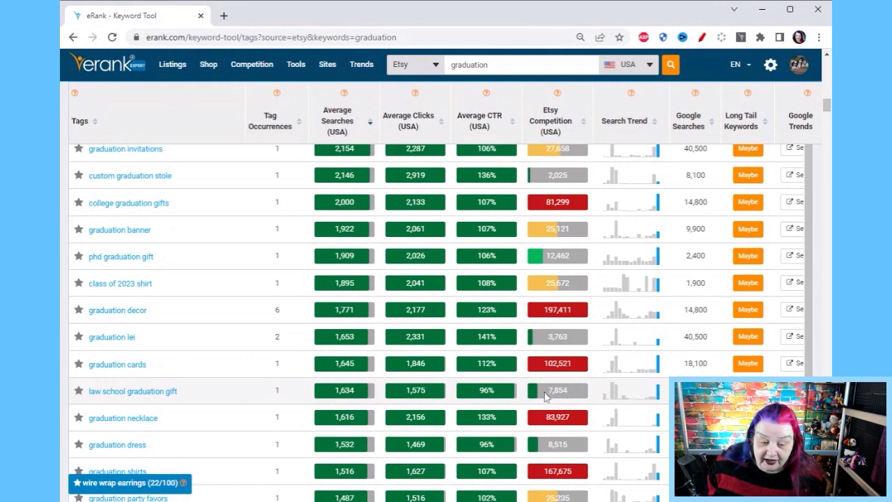
scroll(436, 321, "down", 1)
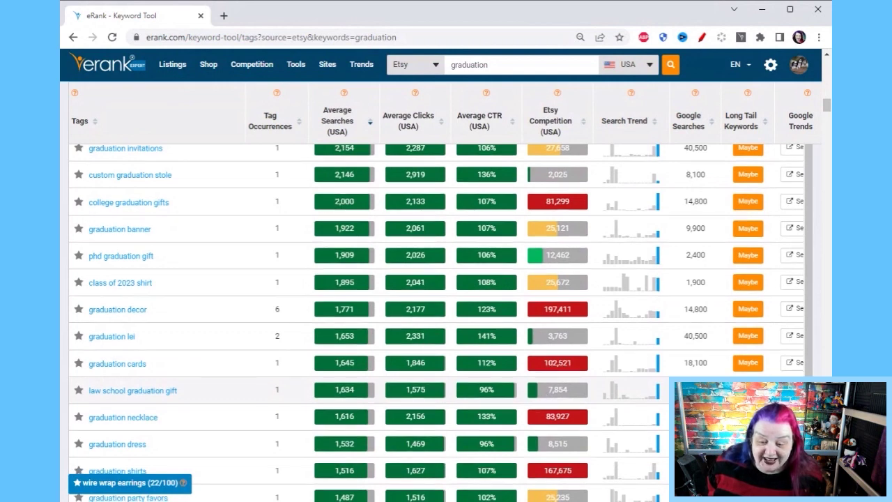
scroll(487, 397, "down", 1)
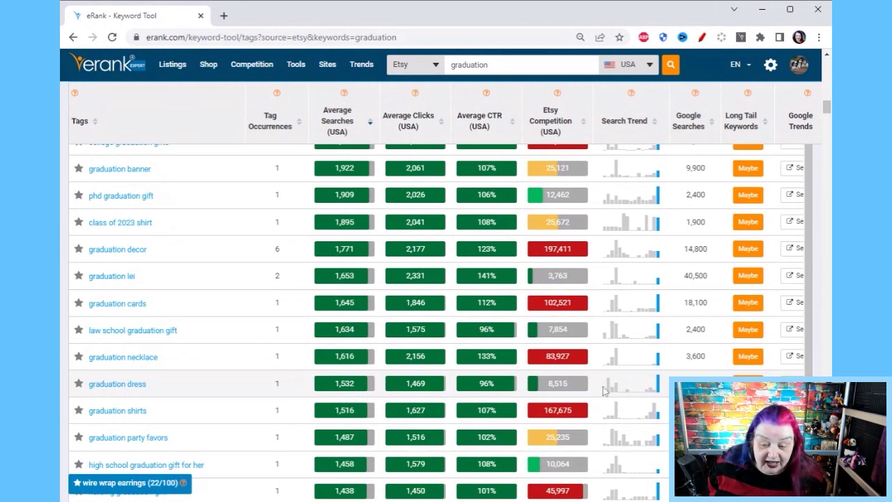
mouse_move(655, 394)
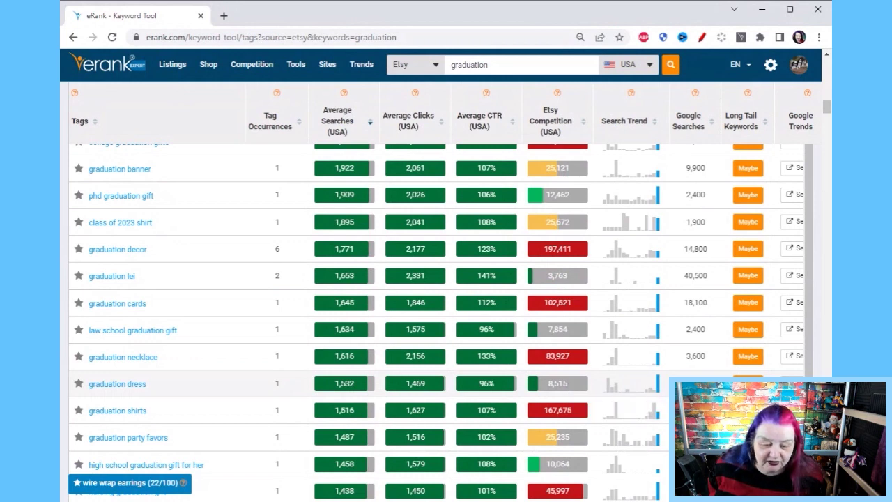
- Continue reviewing the keyword ideas and check the competition and latest search trend for "nursing graduation gift"
scroll(566, 333, "down", 1)
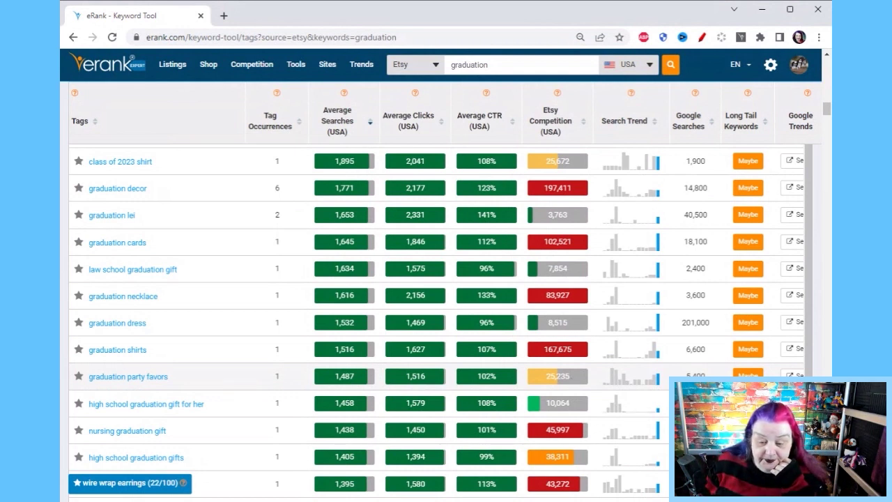
scroll(436, 314, "down", 1)
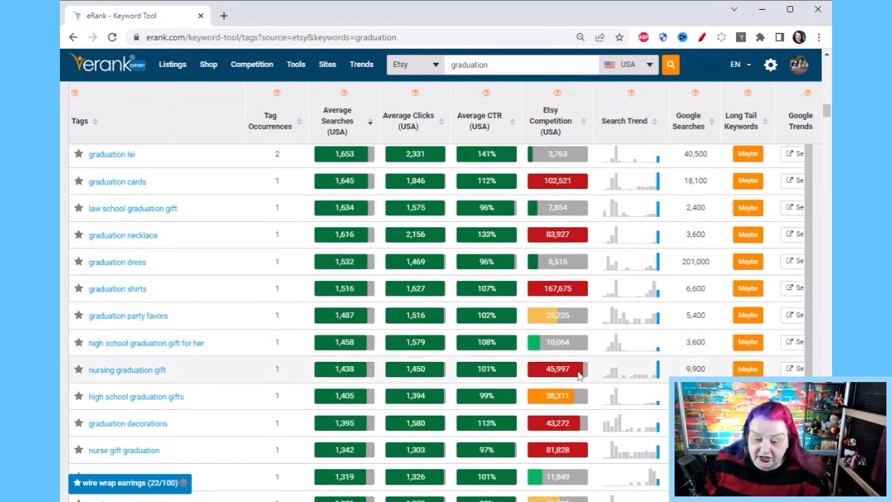
mouse_move(660, 368)
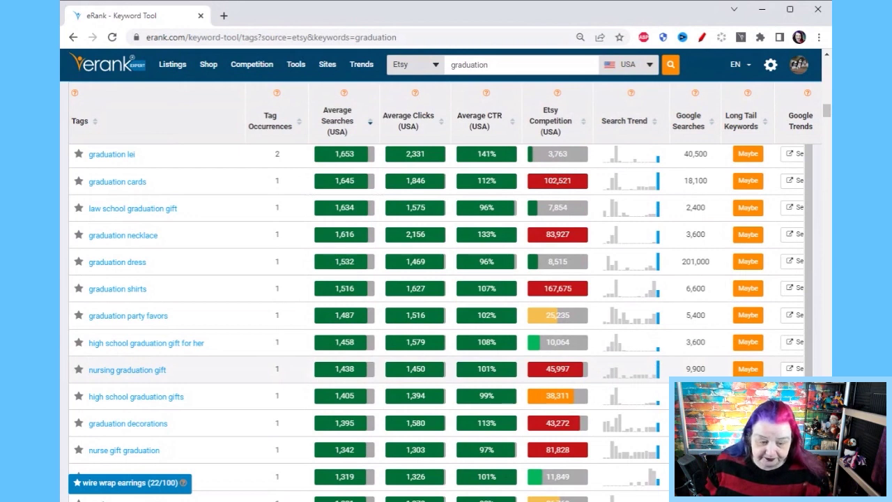
- Check the competition and April 2023 searches for "graduation sash" and open that keyword's own results
scroll(418, 313, "down", 1)
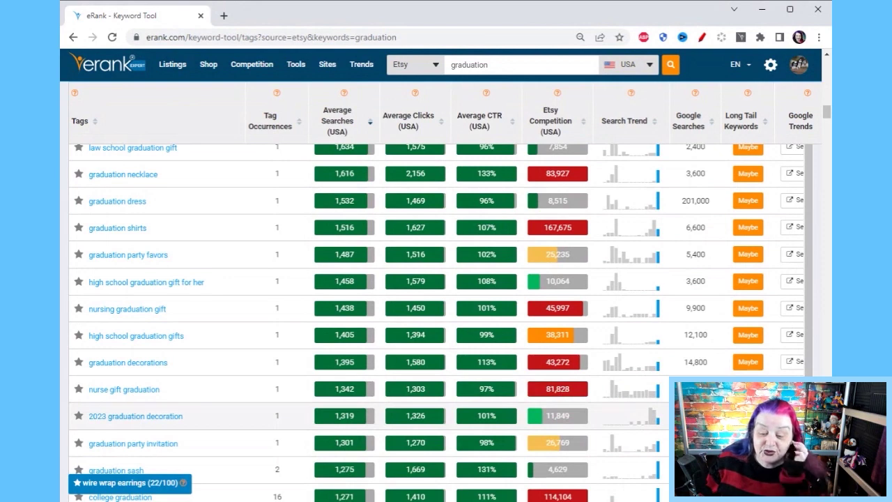
scroll(446, 320, "down", 1)
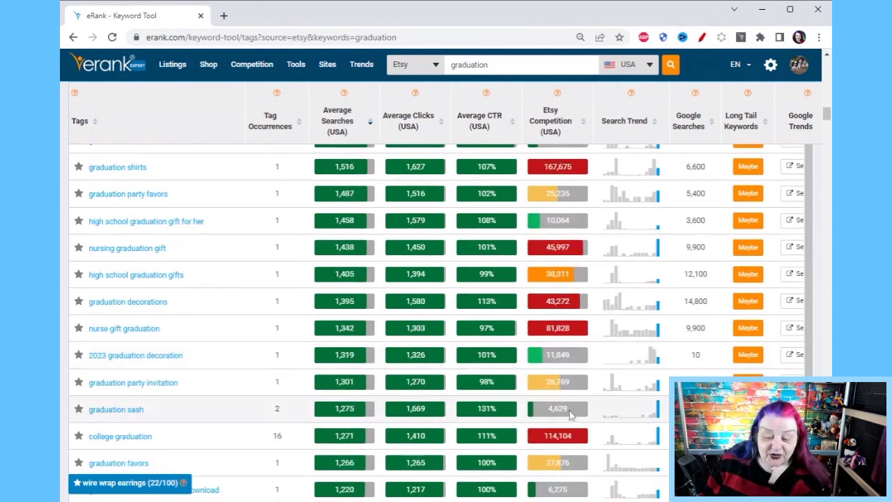
mouse_move(659, 413)
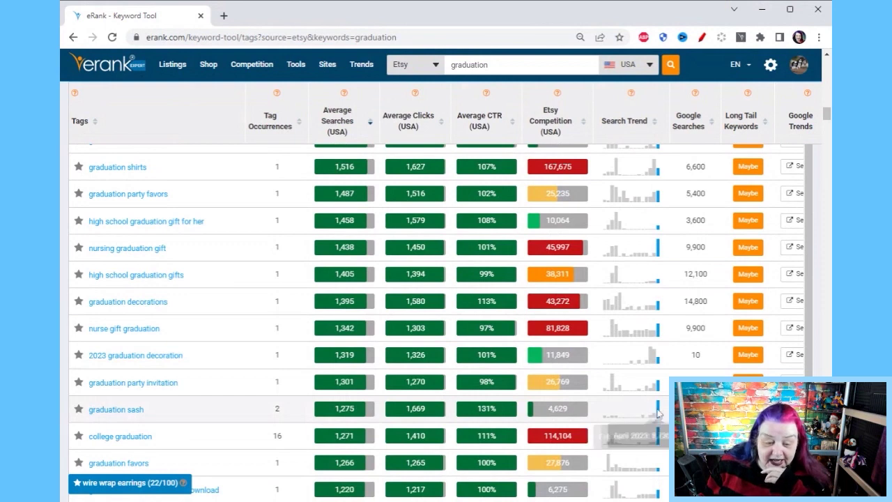
left_click(111, 412)
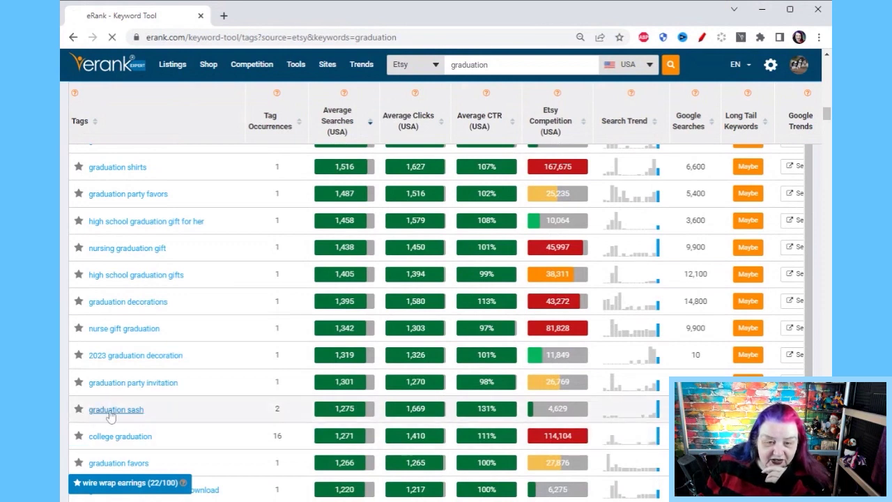